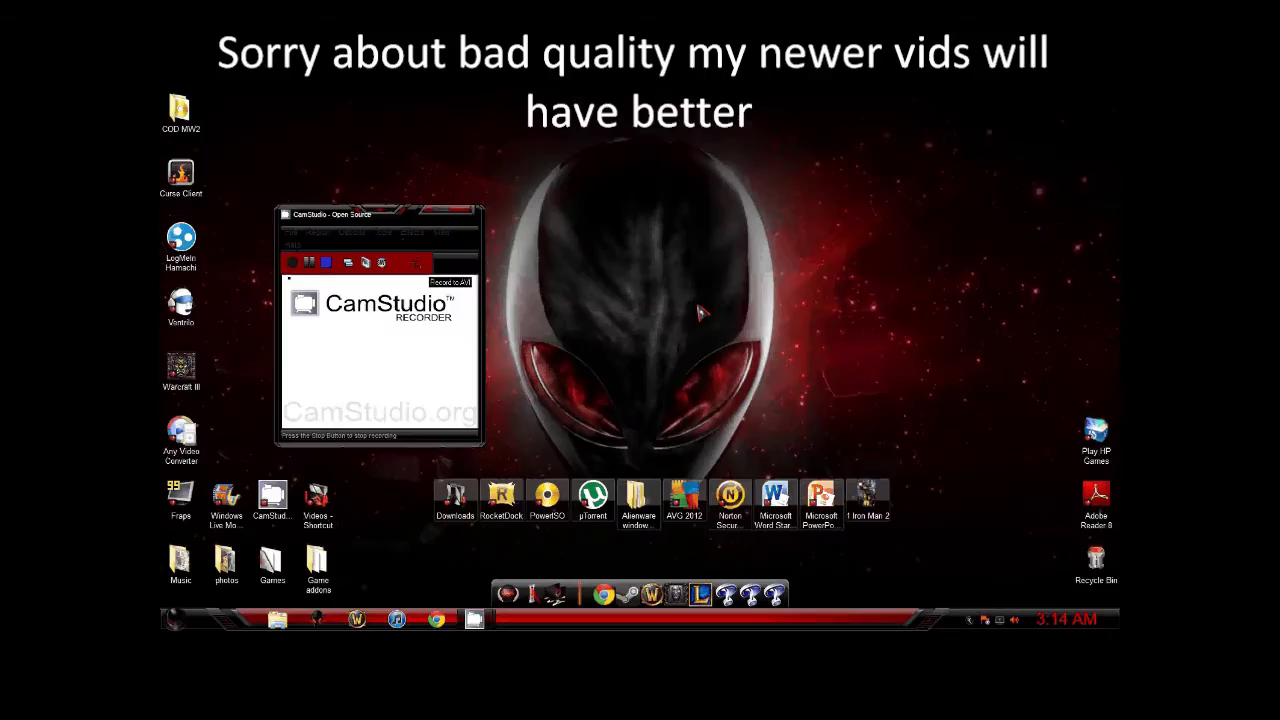
- Minimize the CamStudio recorder window to reveal the Alienware desktop and dock
click(429, 214)
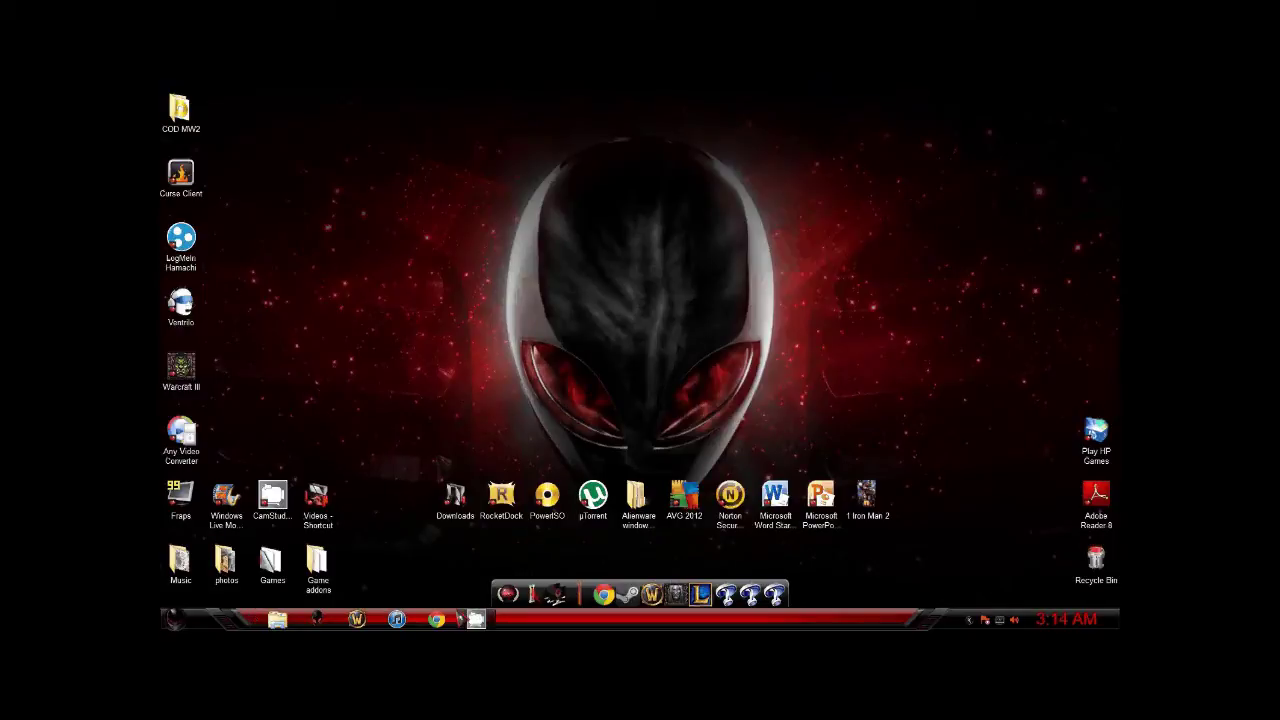
- In Chrome, search Google for 'alienware skin pack for windows 7 free download'
click(437, 620)
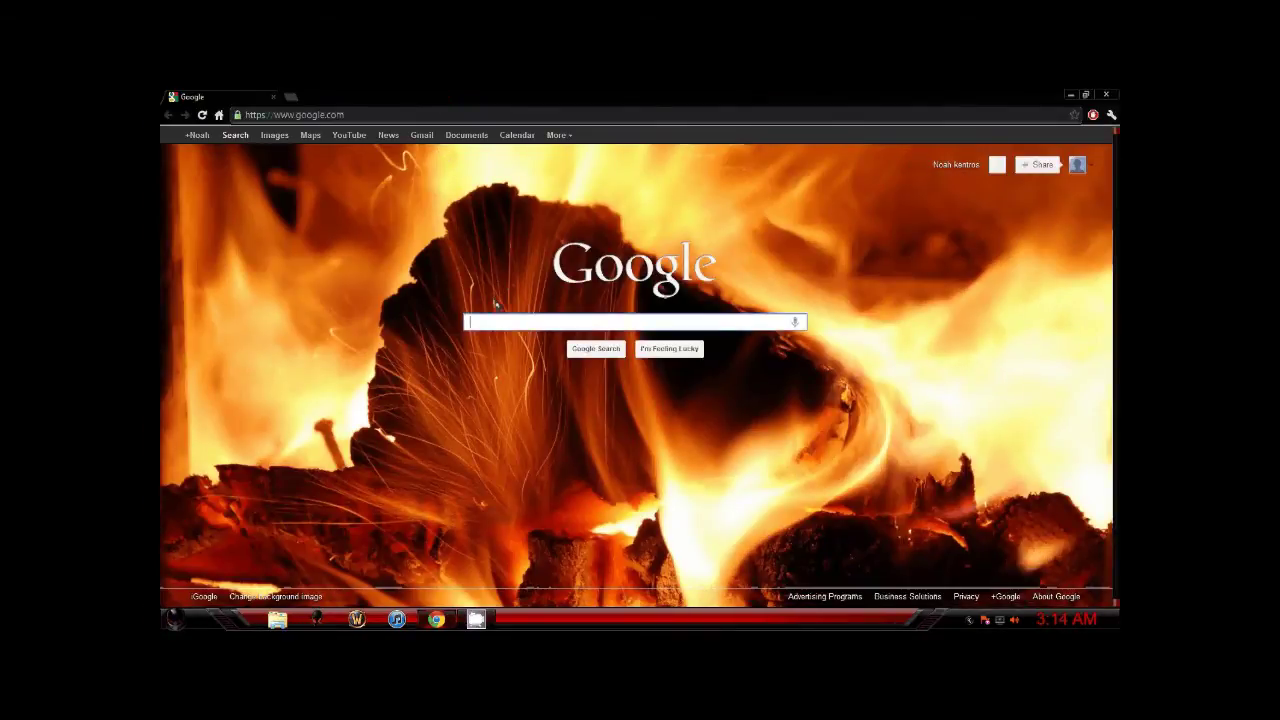
click(510, 320)
text(alienware)
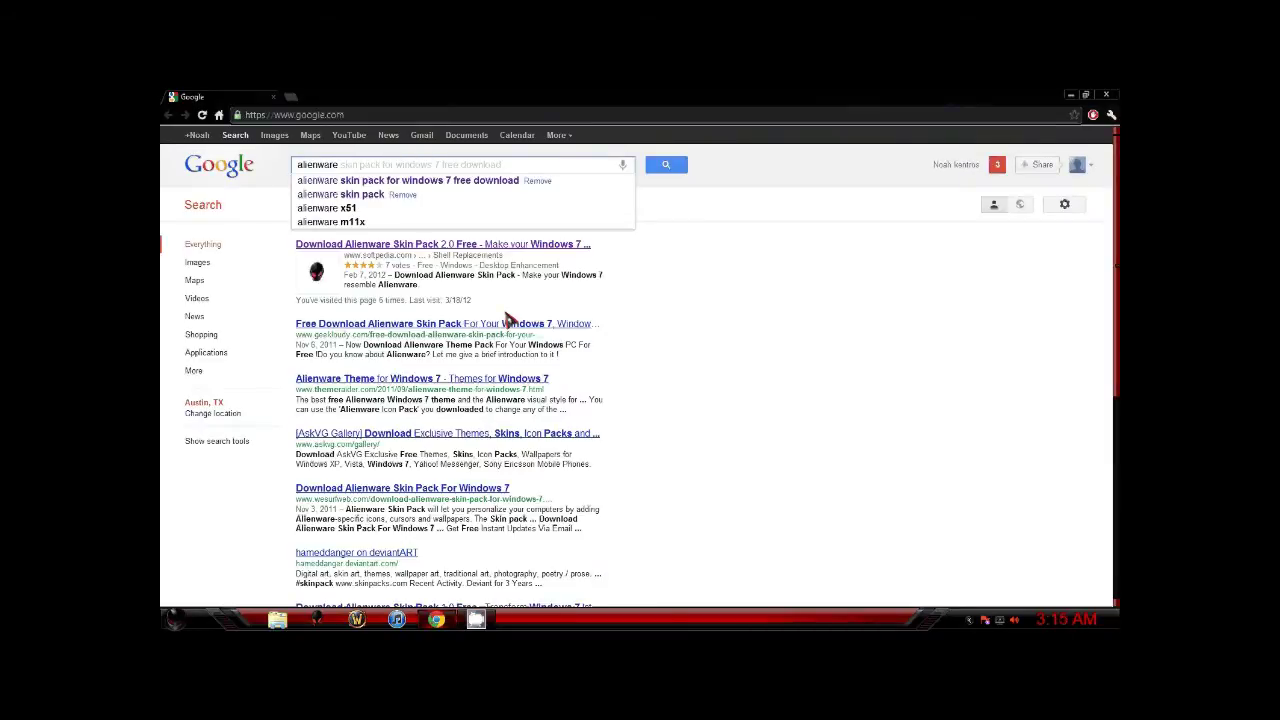
click(409, 181)
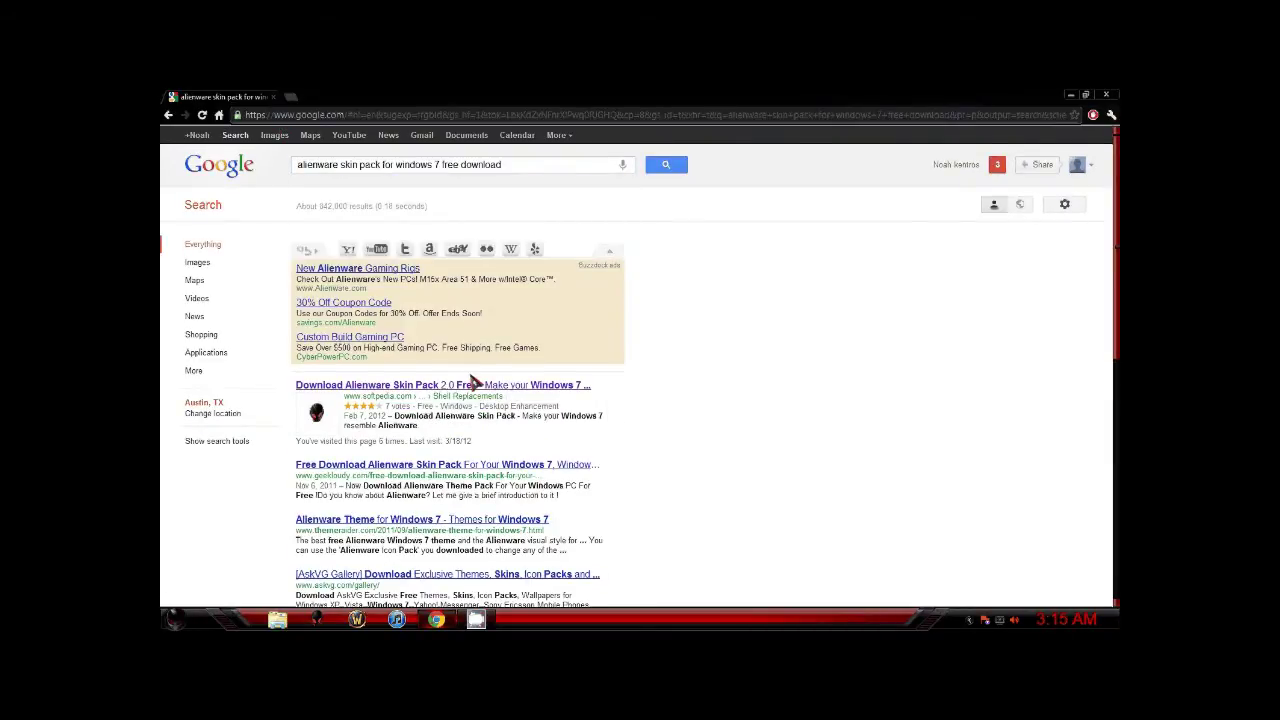
- Open the Softpedia Alienware Skin Pack 2.0 result and reach its x86/x64 mirror list
click(474, 384)
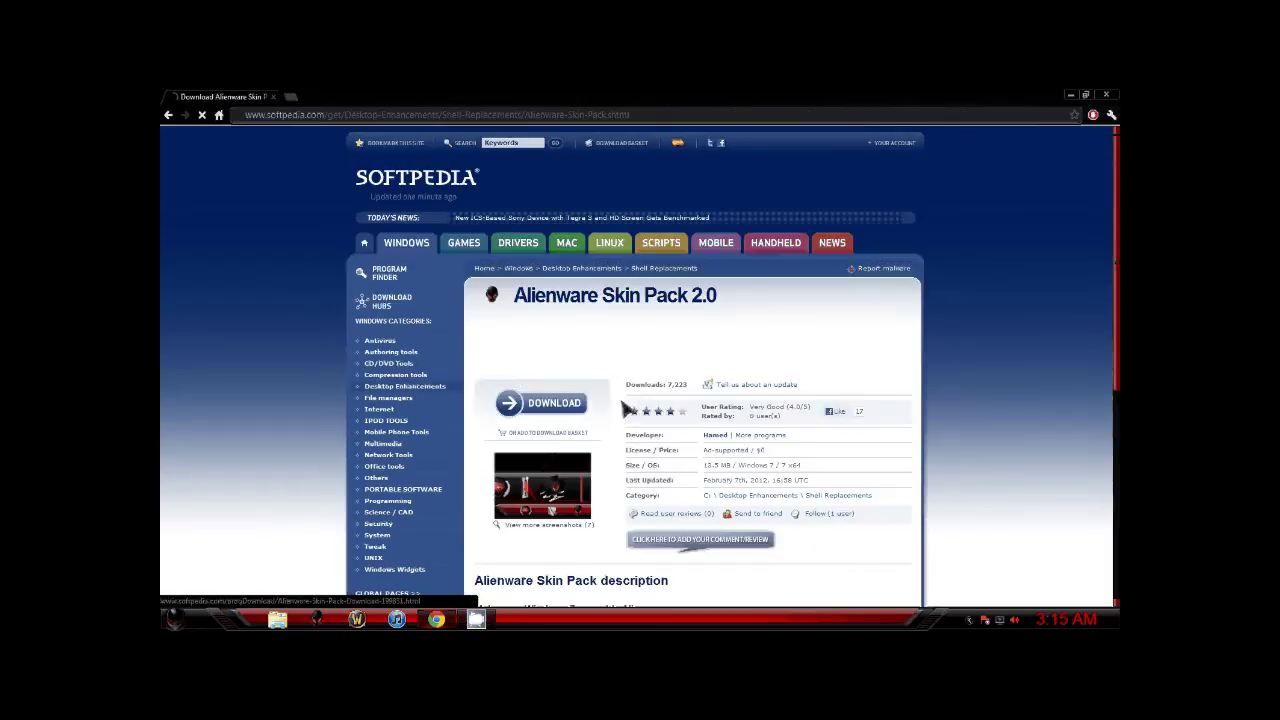
click(555, 405)
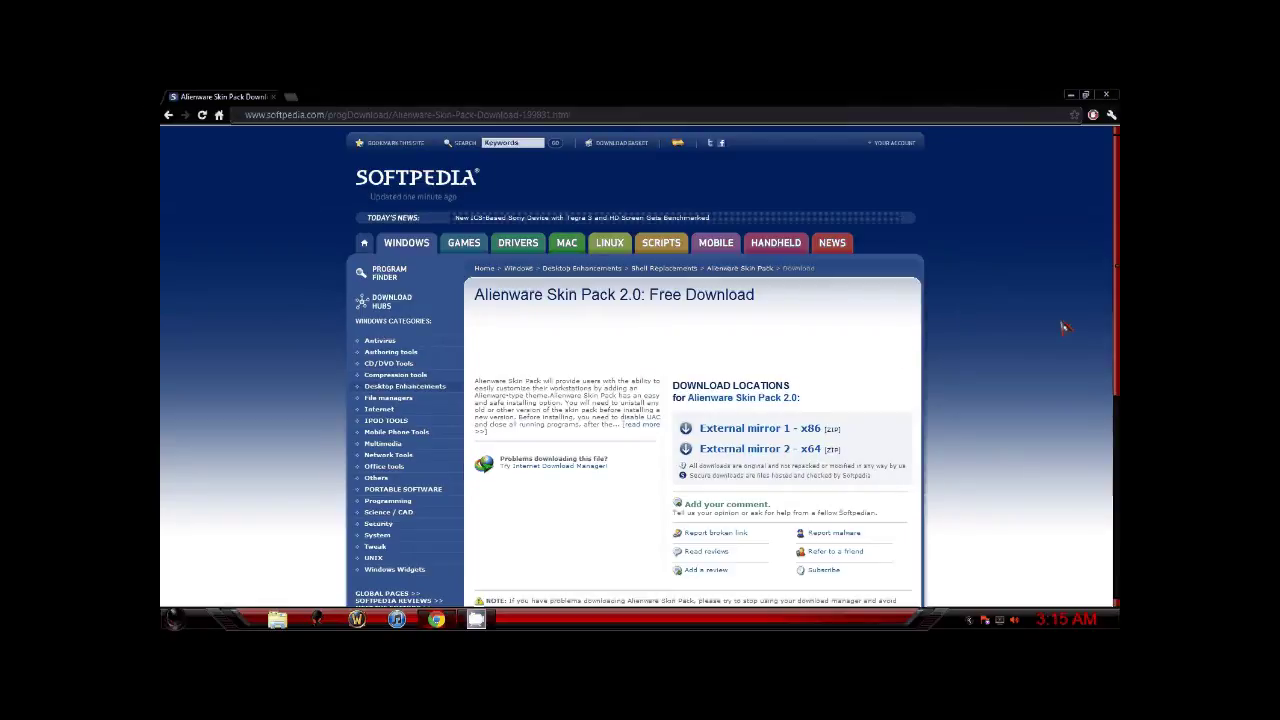
scroll(1114, 335, down, 1)
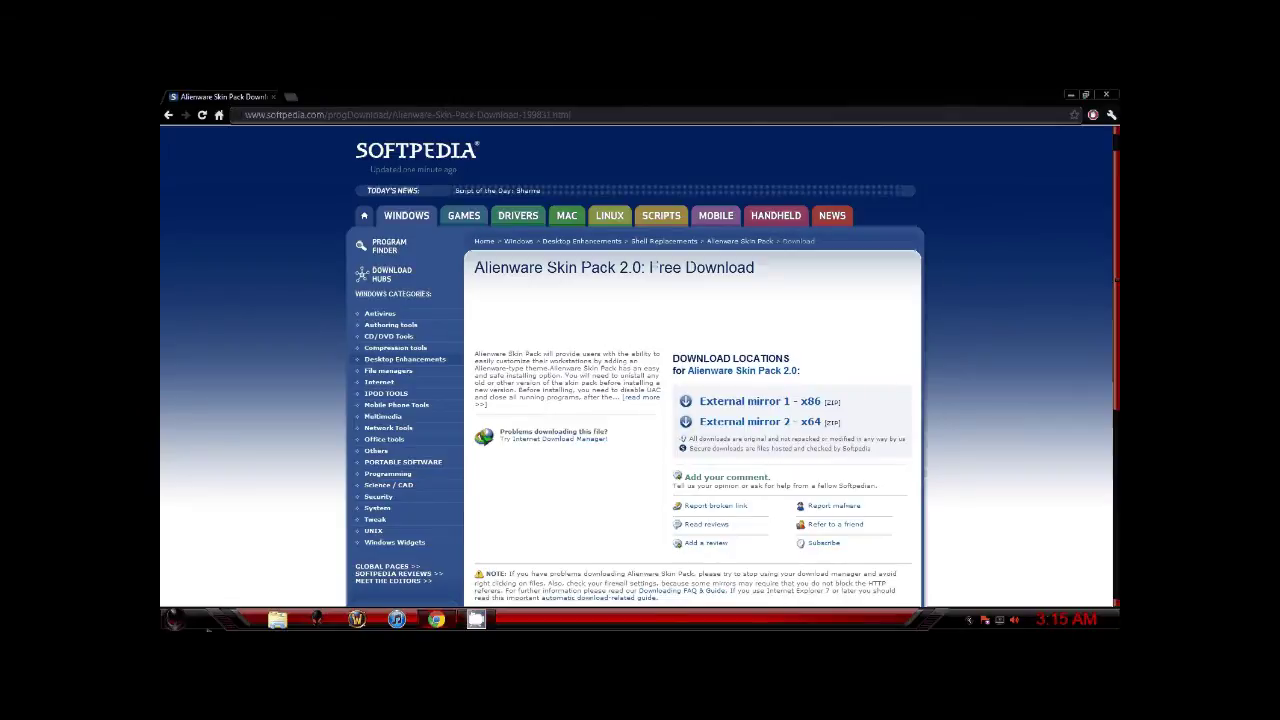
- Confirm the PC is 64-bit in Computer's System properties, then download via External mirror 2 - x64
click(175, 619)
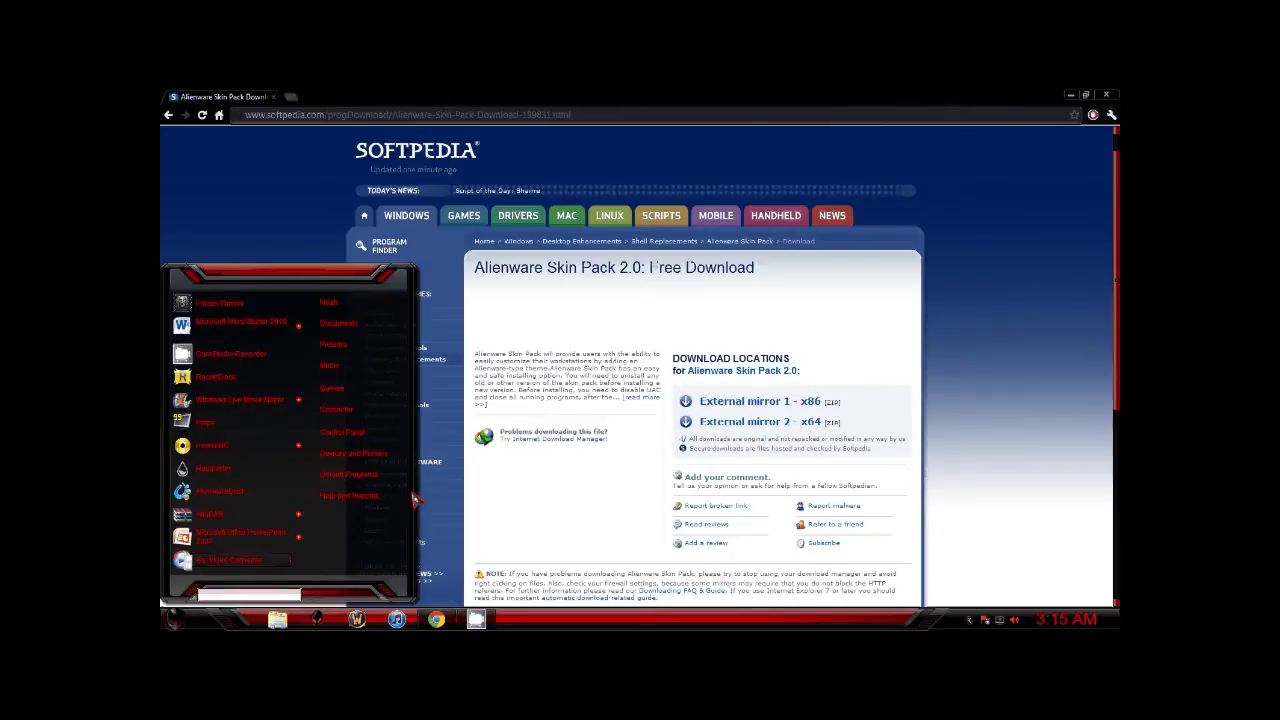
right_click(345, 413)
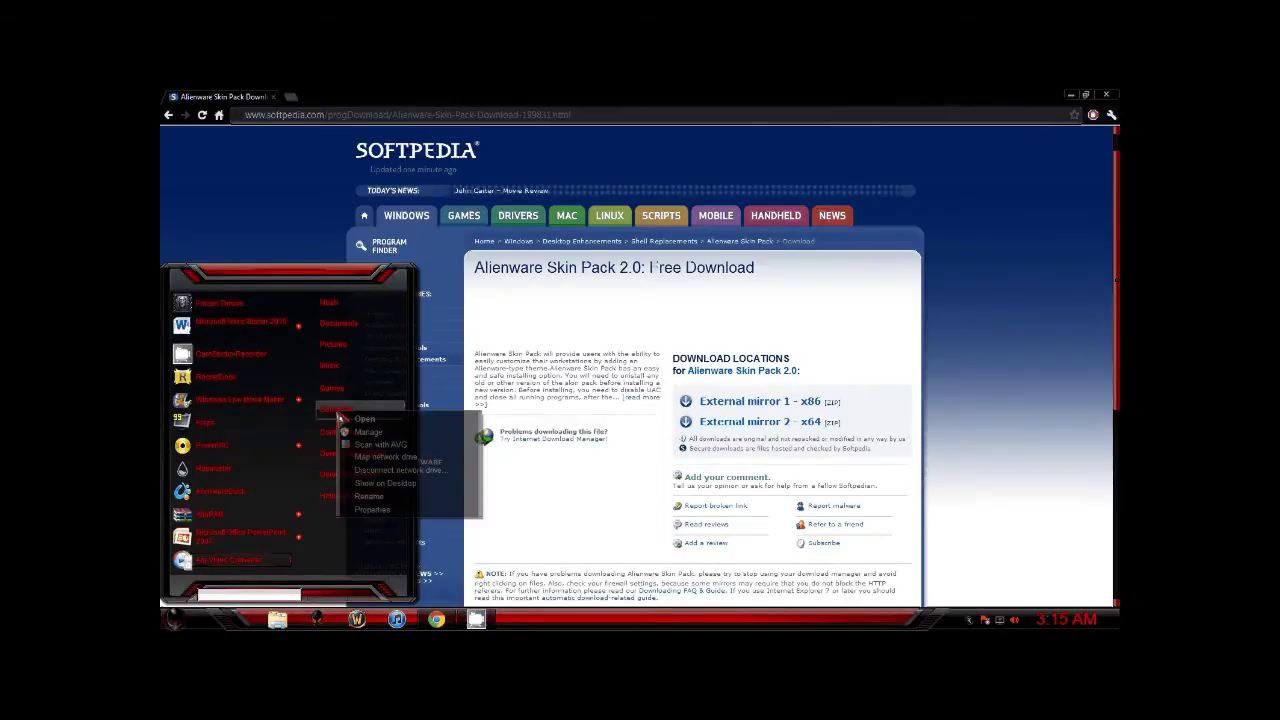
click(372, 510)
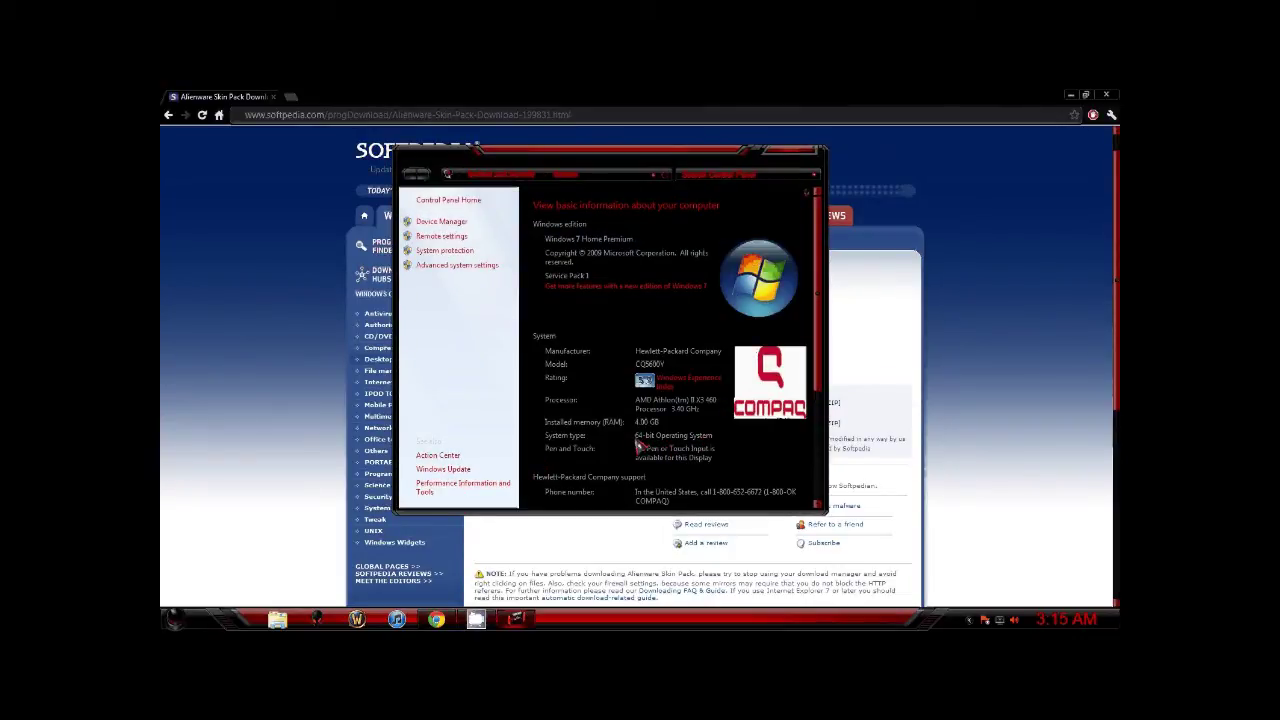
click(816, 151)
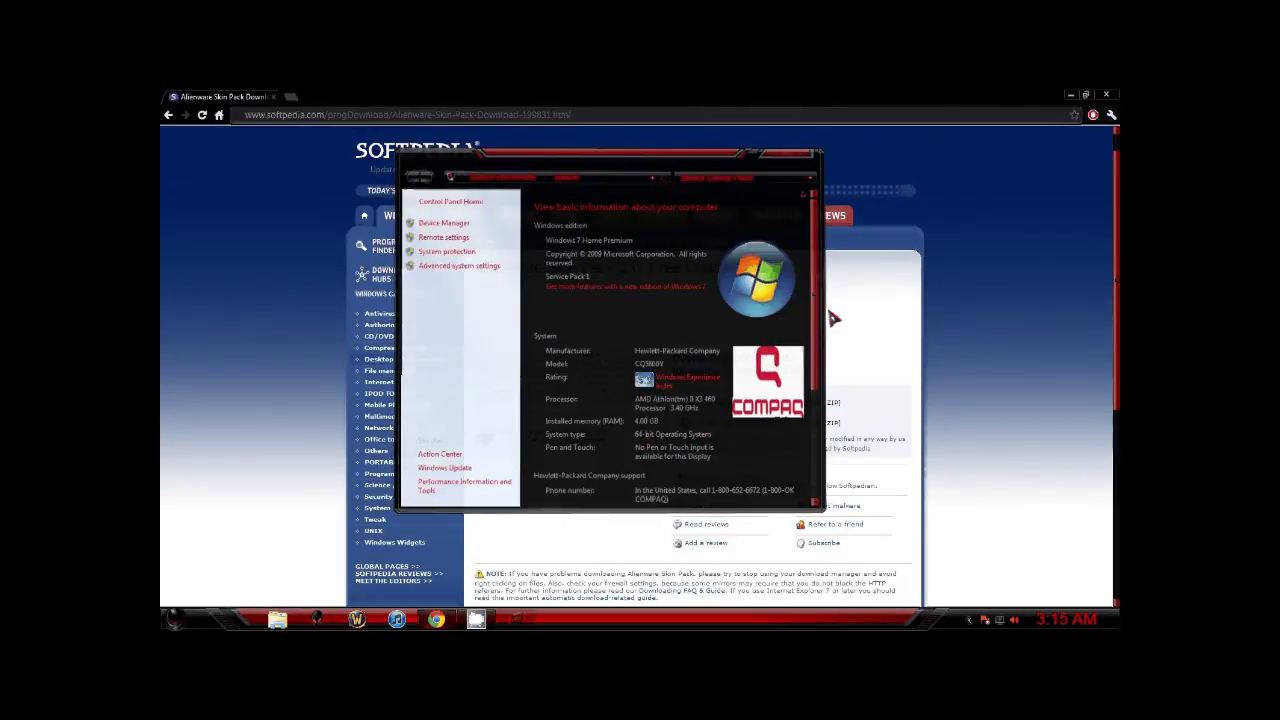
click(752, 425)
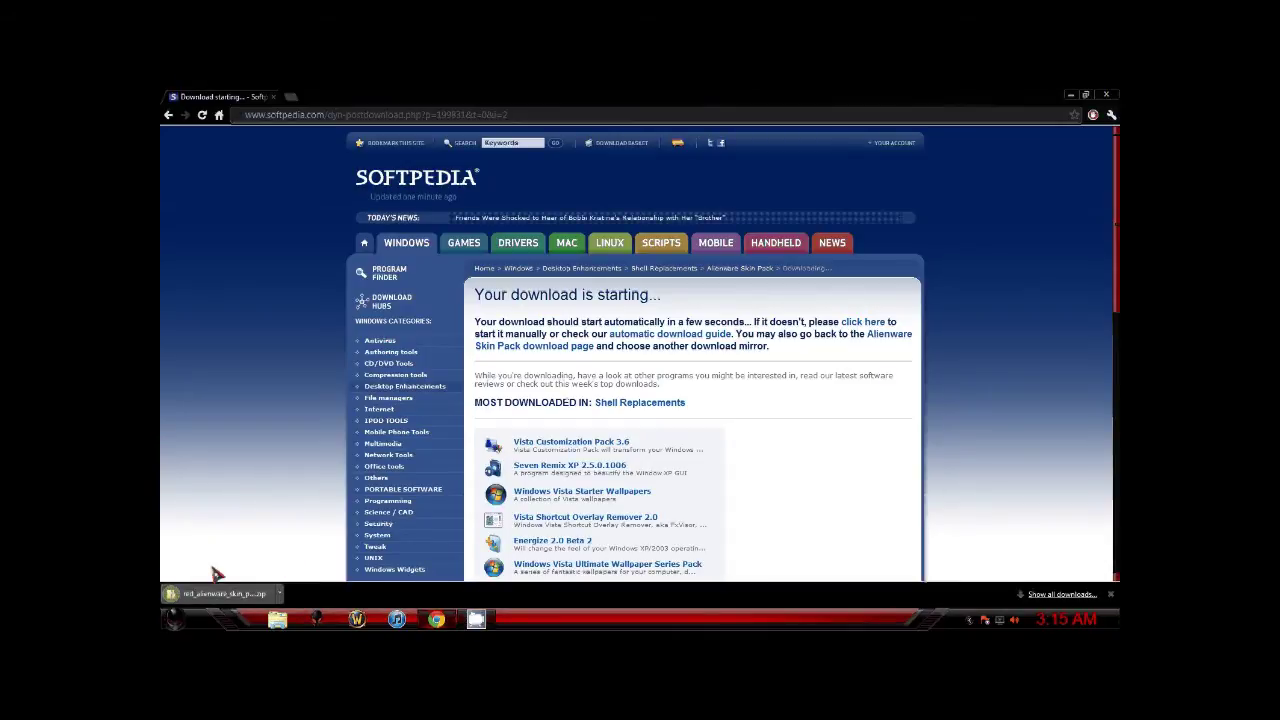
- Open the downloaded zip, move its window left, and launch the Red Alienware Skin Pack 2.0 X64 installer
click(213, 594)
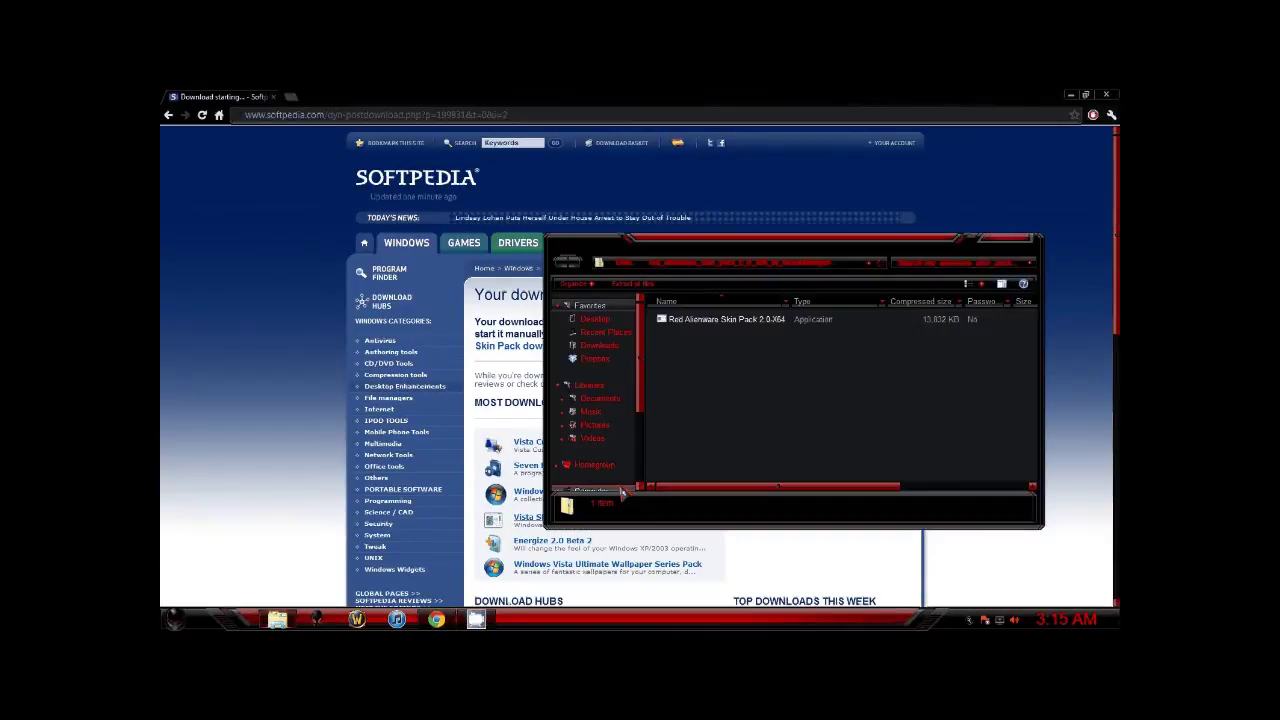
drag(622, 261, 422, 278)
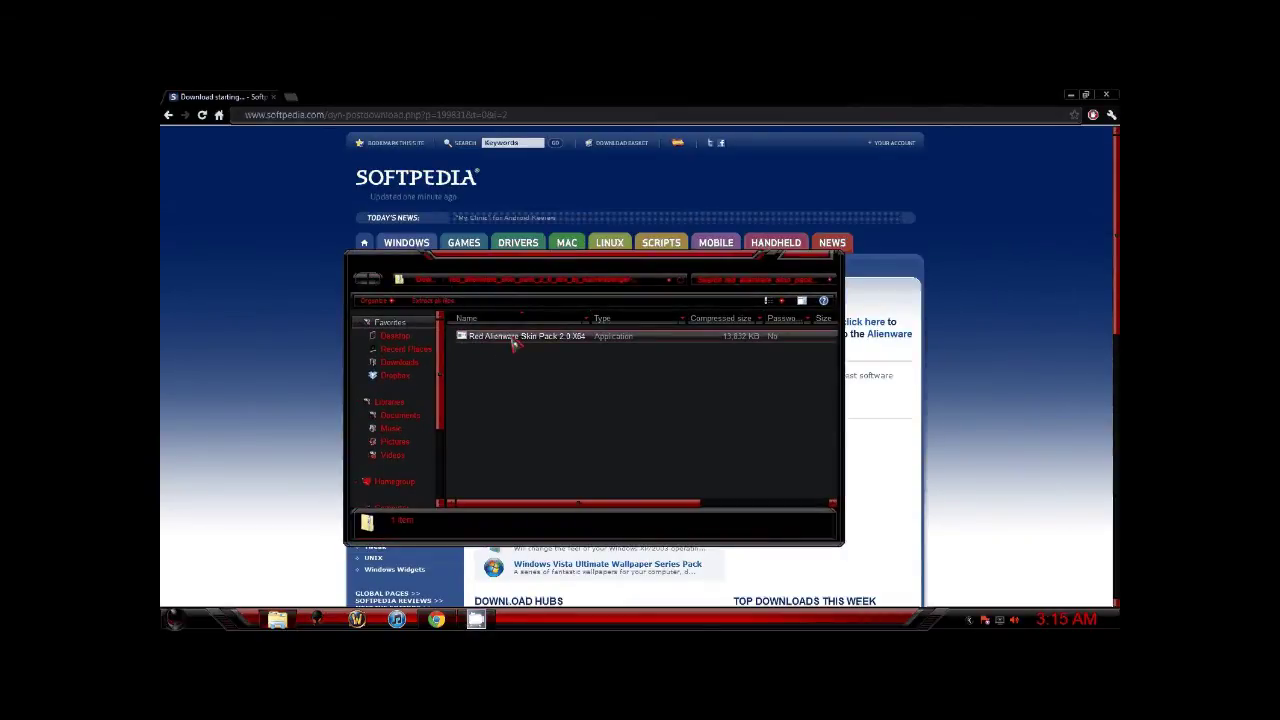
click(622, 337)
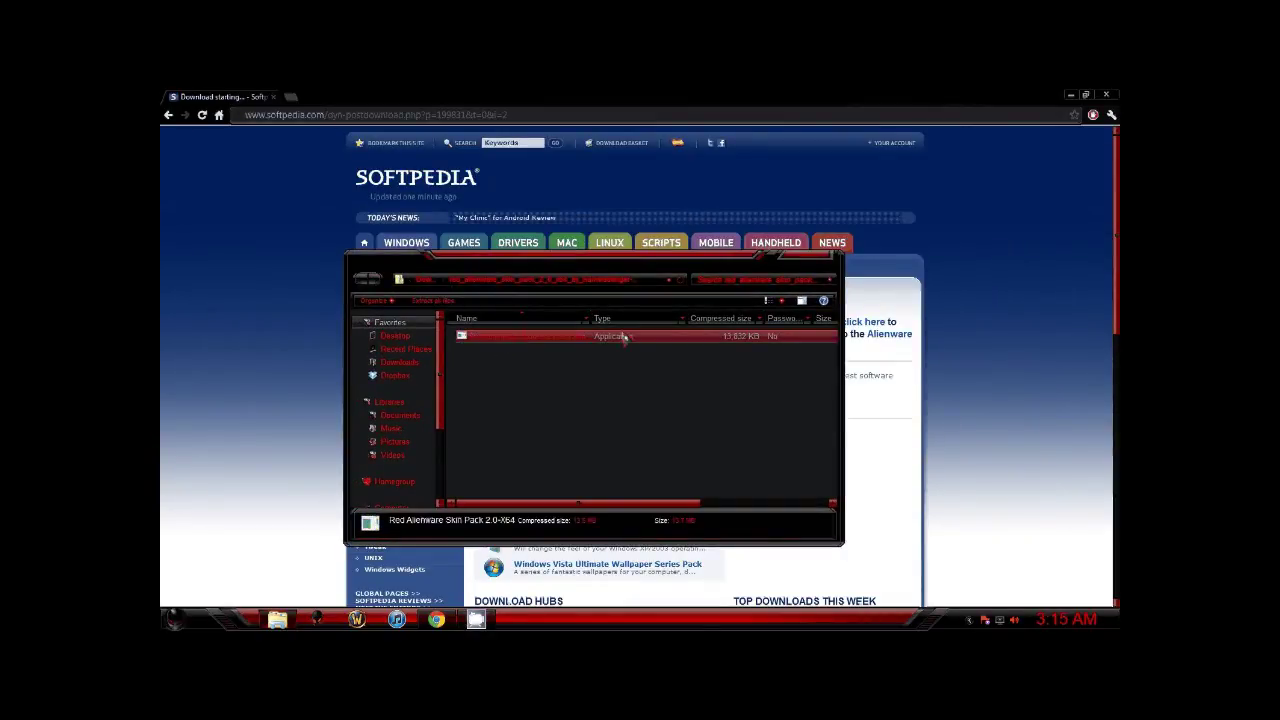
double_click(622, 337)
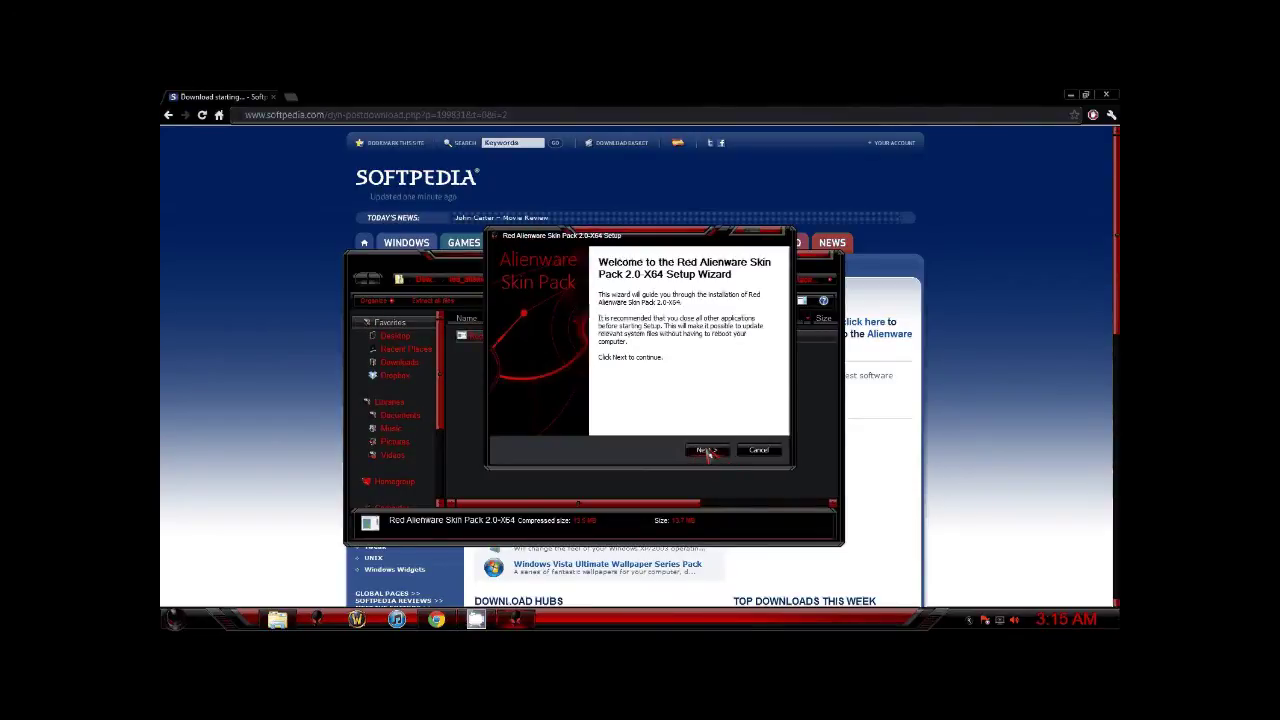
click(706, 450)
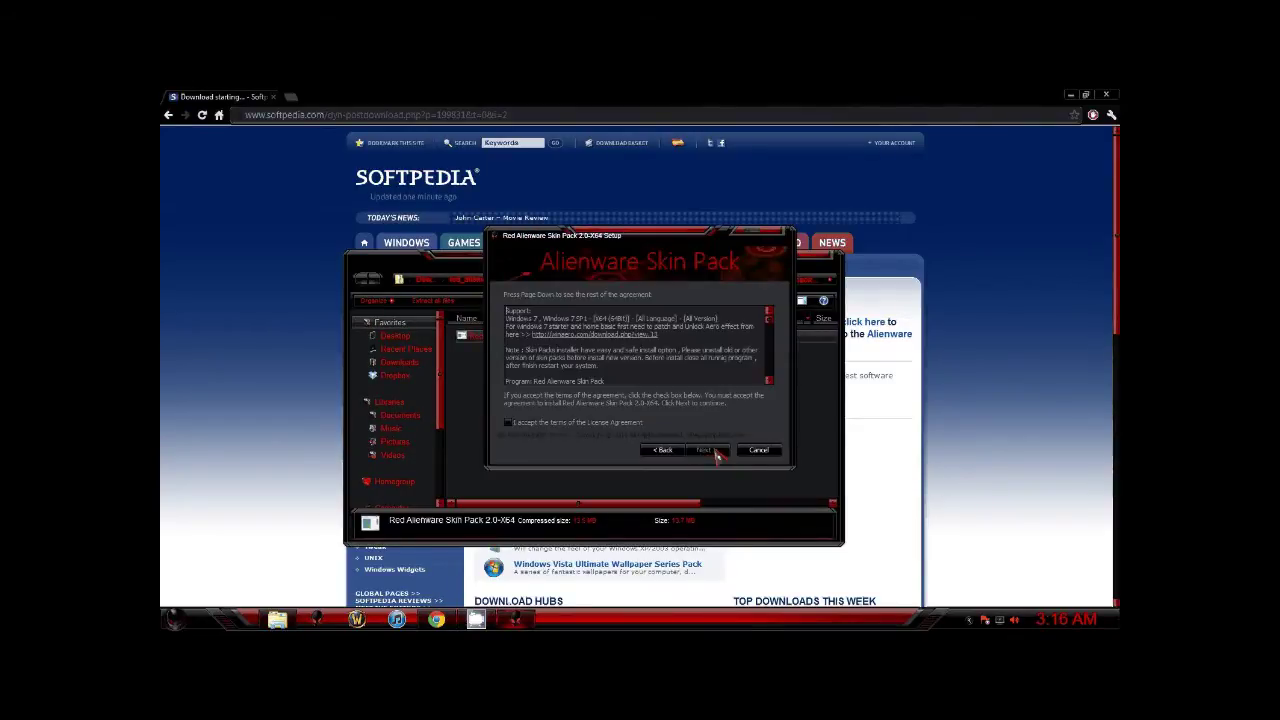
click(510, 424)
click(700, 451)
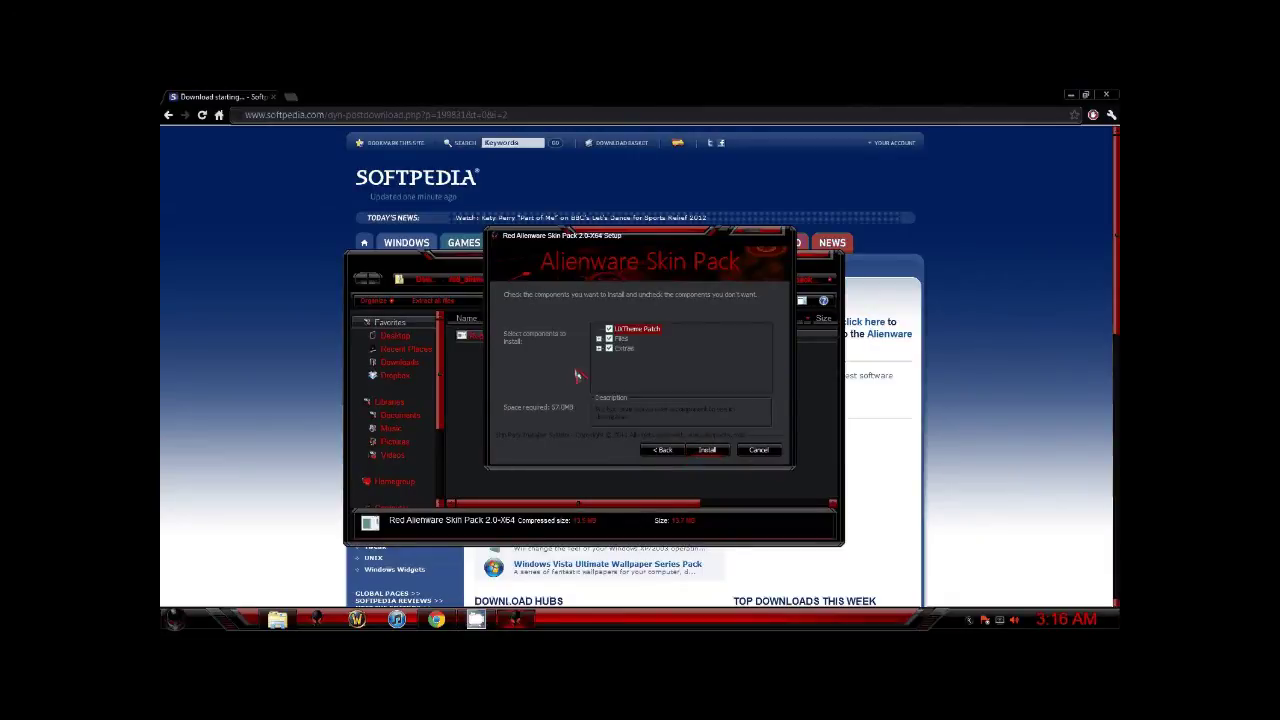
click(599, 339)
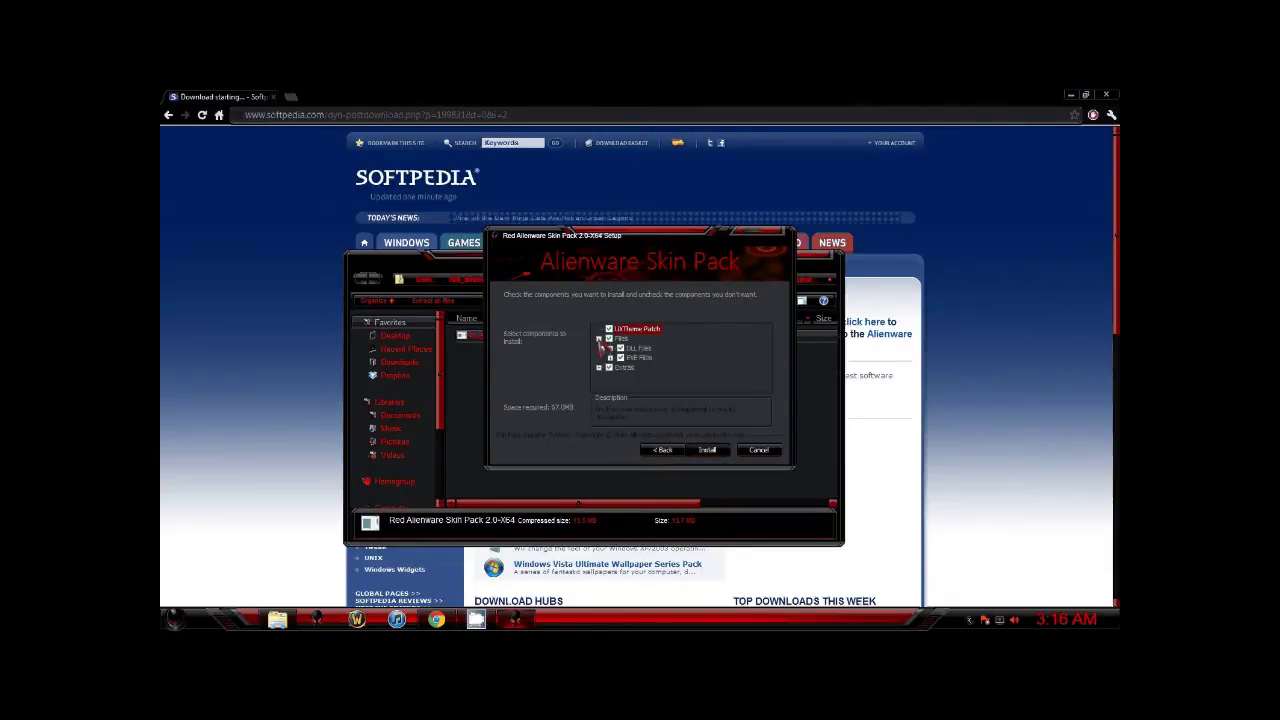
click(599, 339)
click(599, 348)
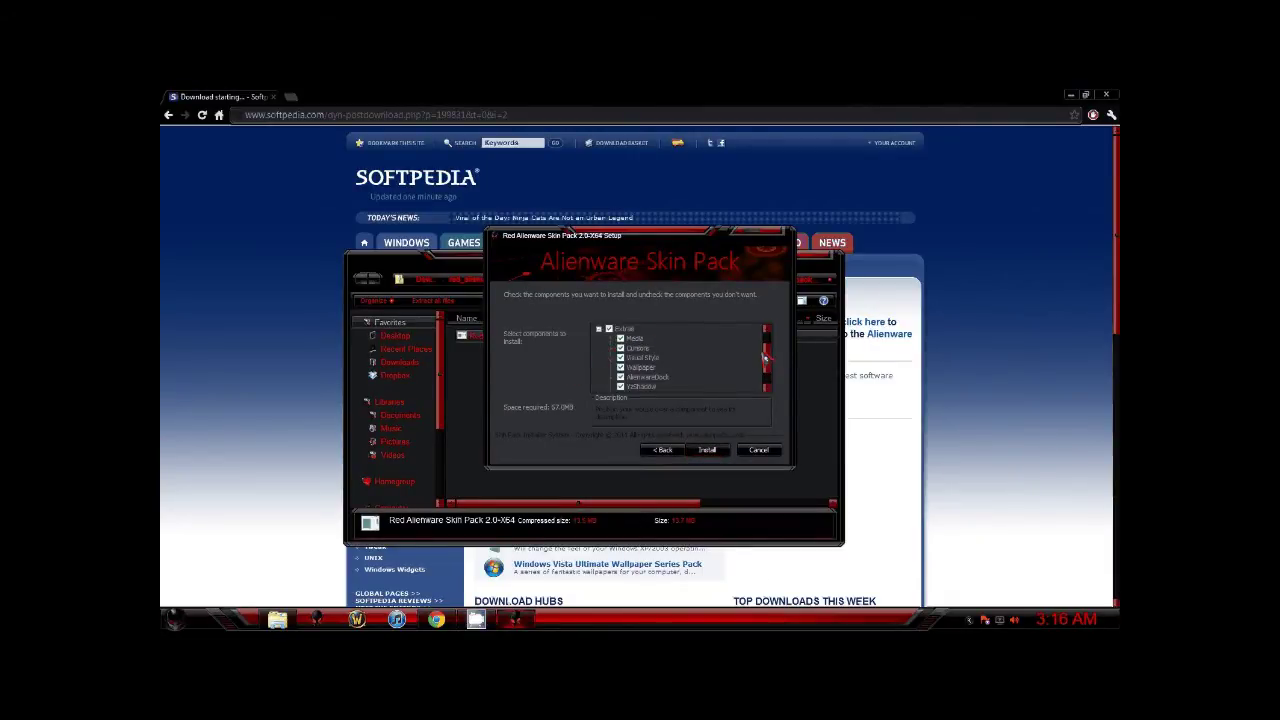
mouse_move(766, 356)
mouse_down()
mouse_move(765, 383)
mouse_move(766, 332)
mouse_up()
click(599, 348)
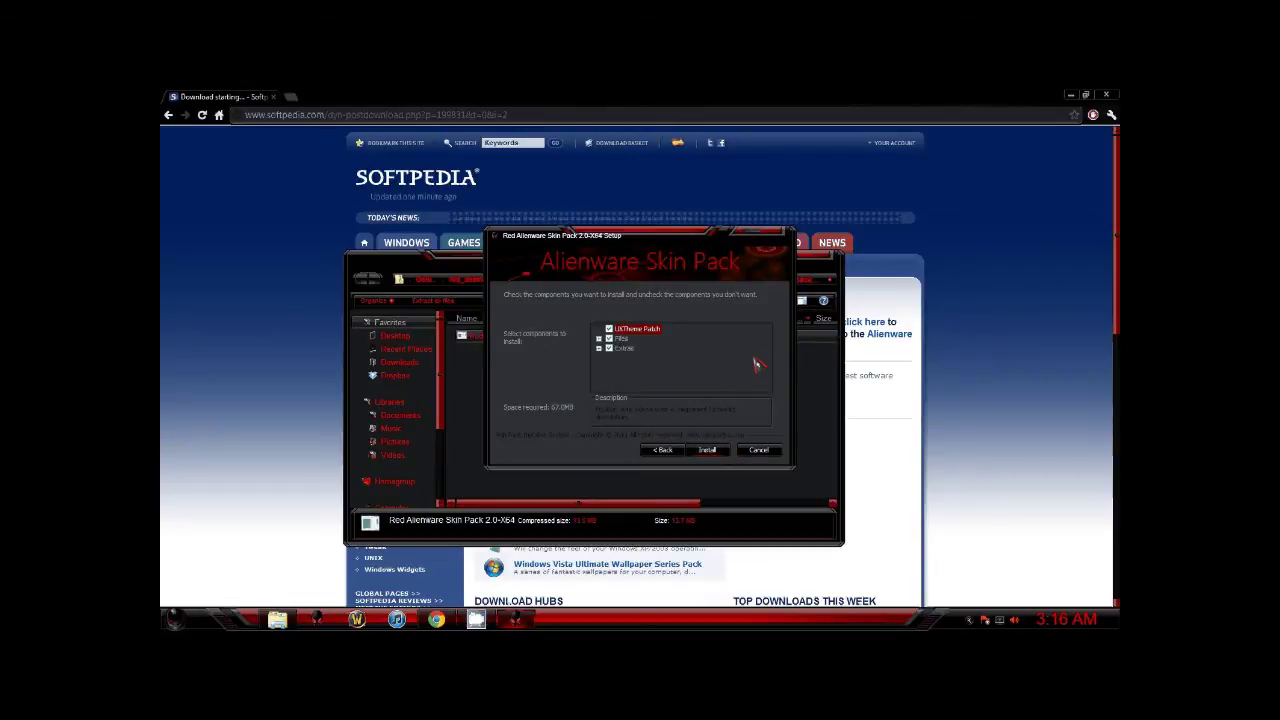
click(764, 452)
click(694, 397)
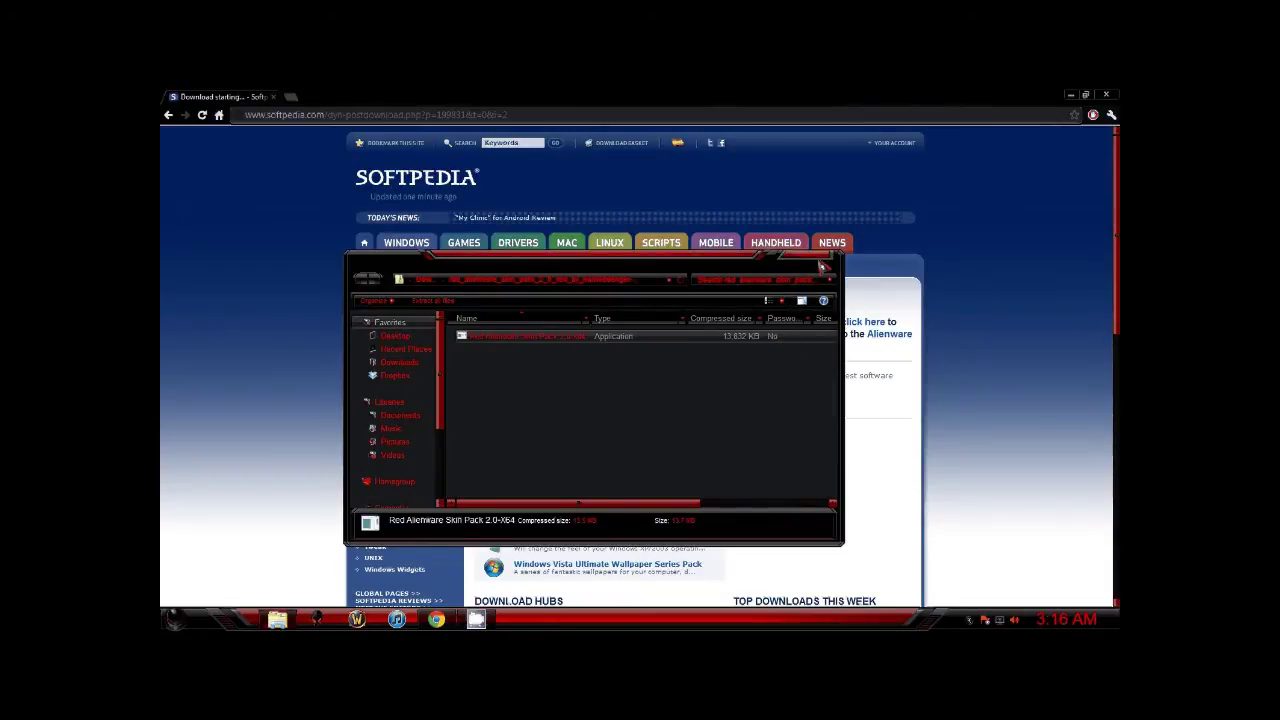
click(824, 254)
- Close Chrome, open Personalize from the desktop menu, scroll to Installed Themes, and enter Desktop Background
click(1106, 94)
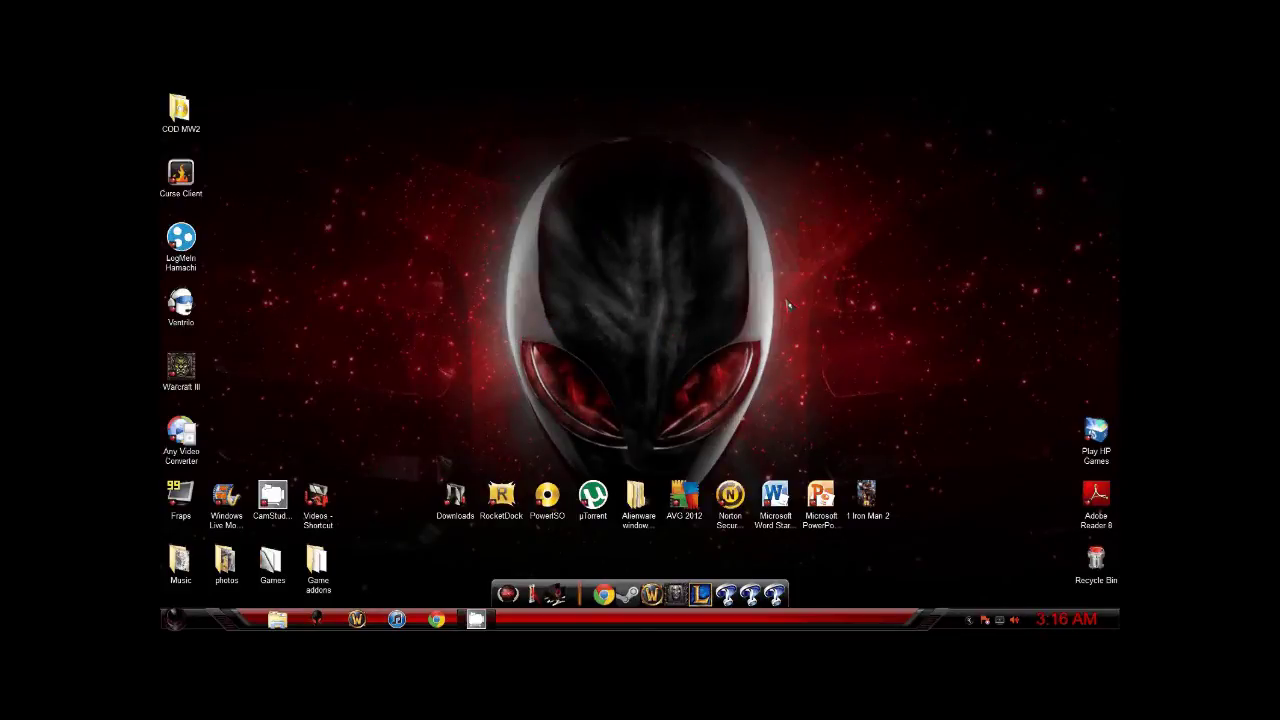
right_click(865, 282)
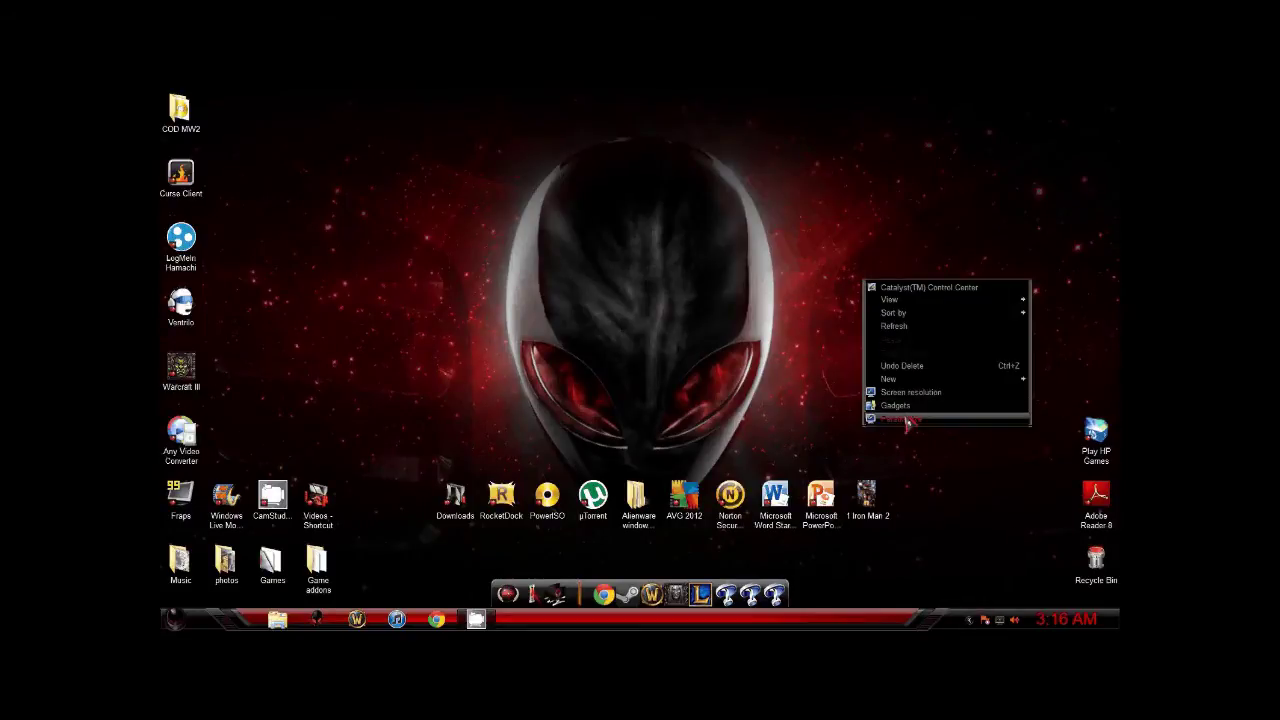
click(905, 420)
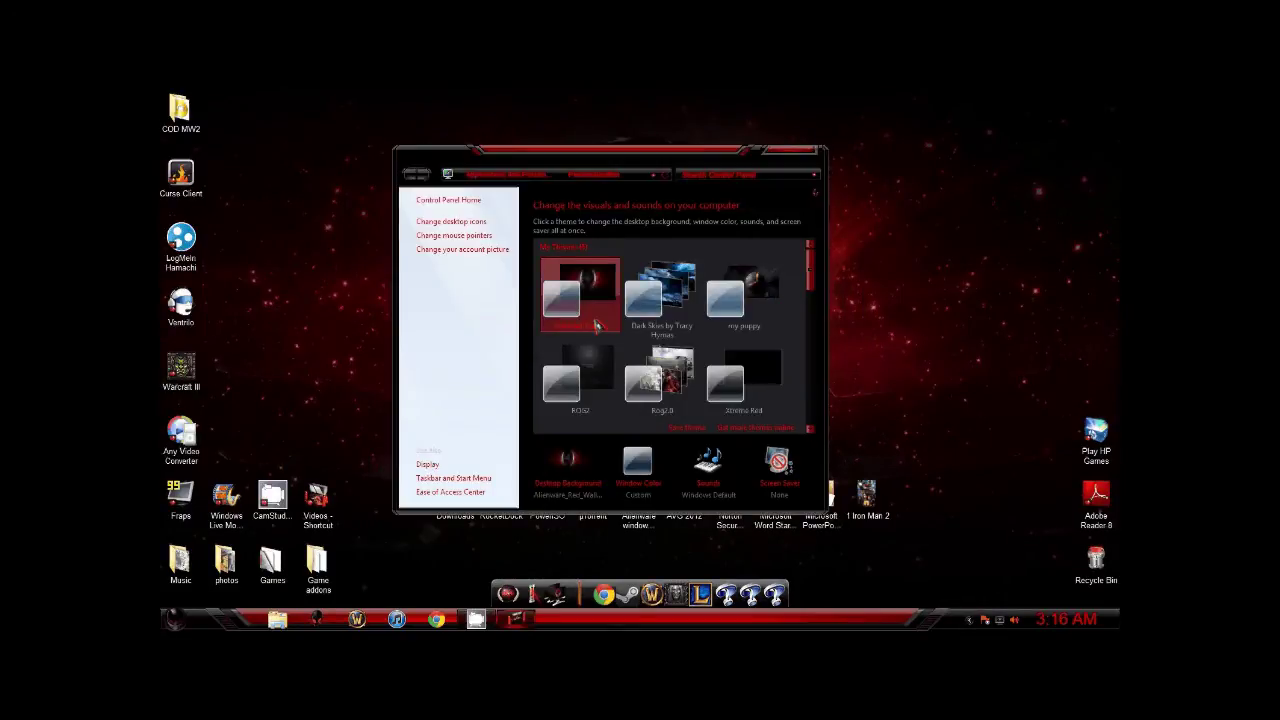
drag(809, 299, 811, 382)
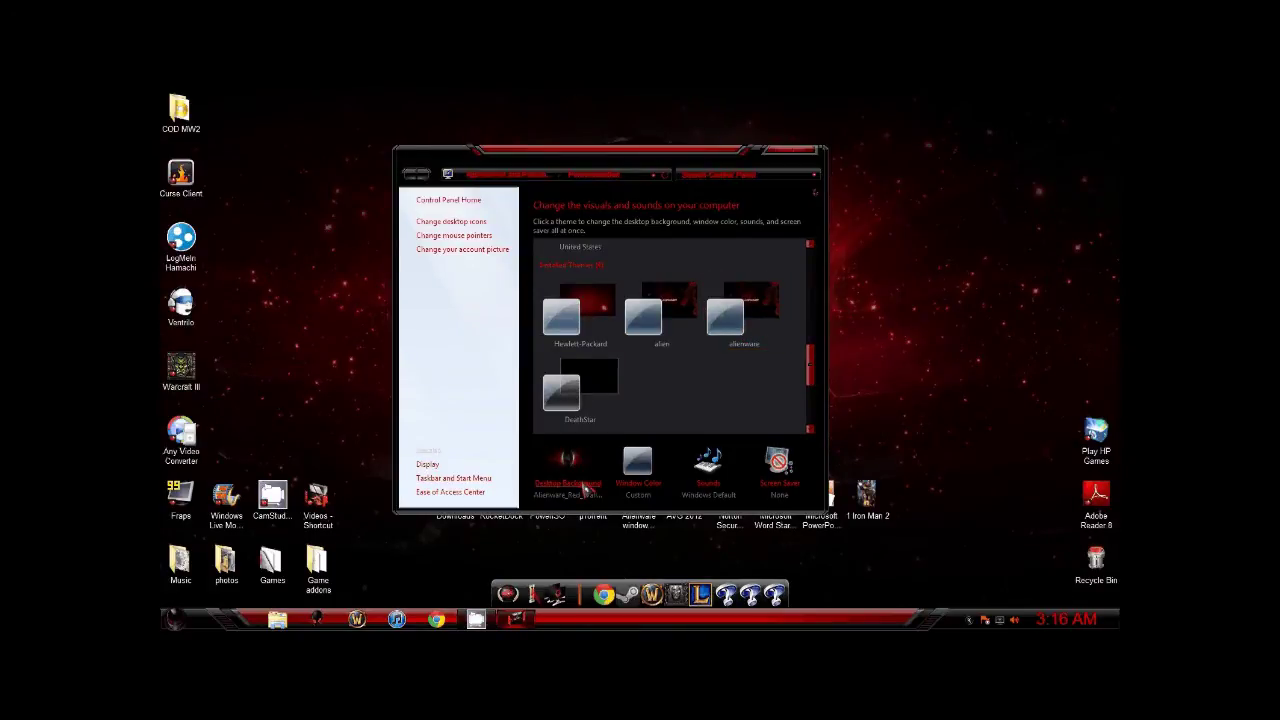
click(676, 331)
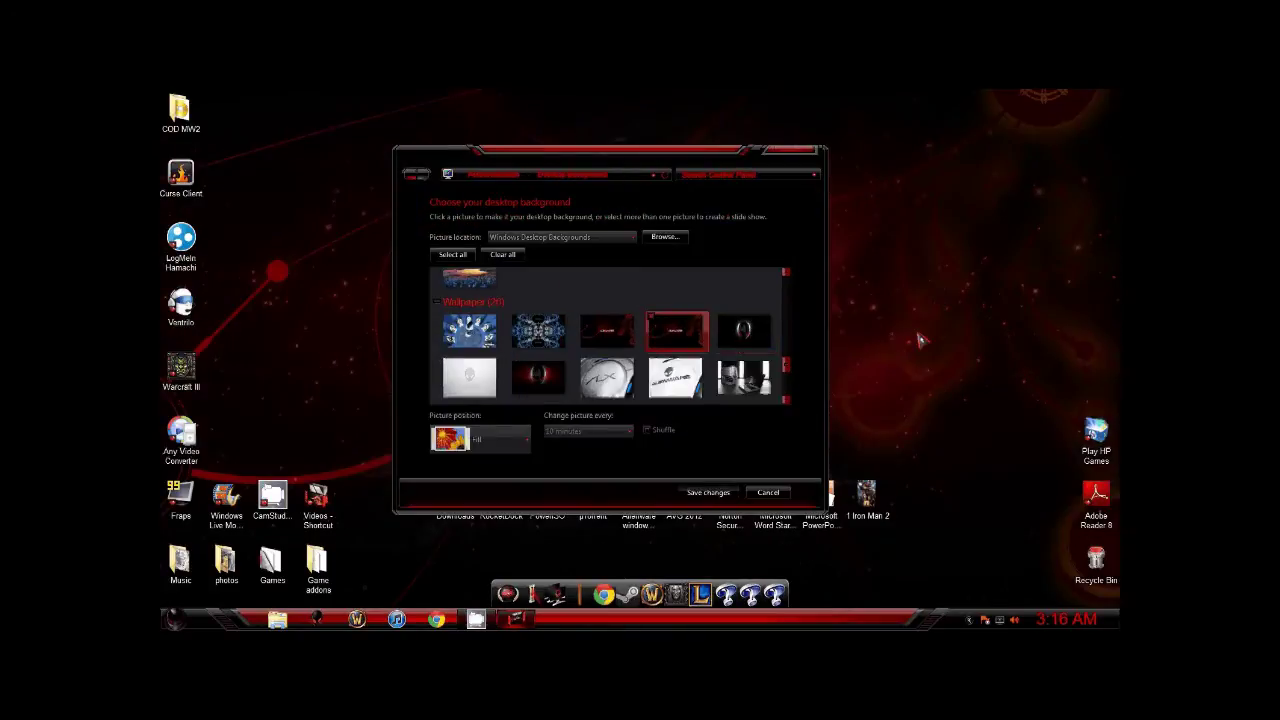
- Return to themes, reopen Desktop Background, and scroll down through the Alienware wallpapers
click(417, 175)
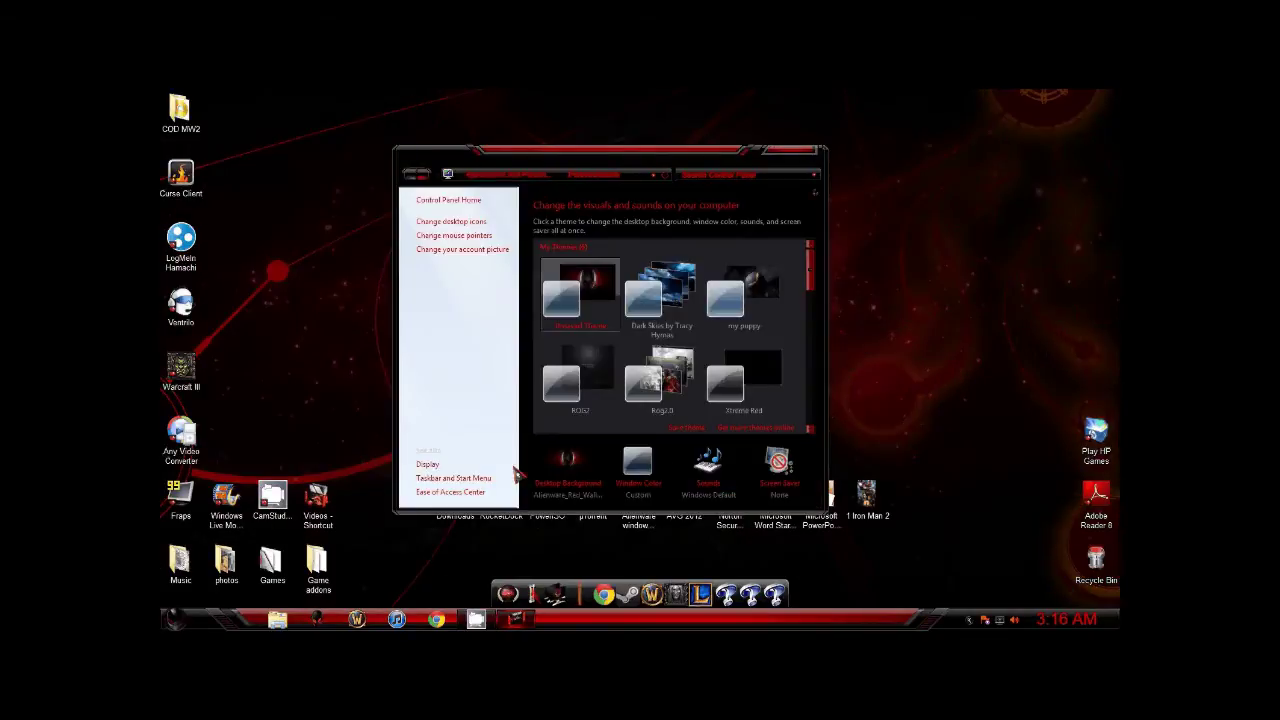
click(583, 488)
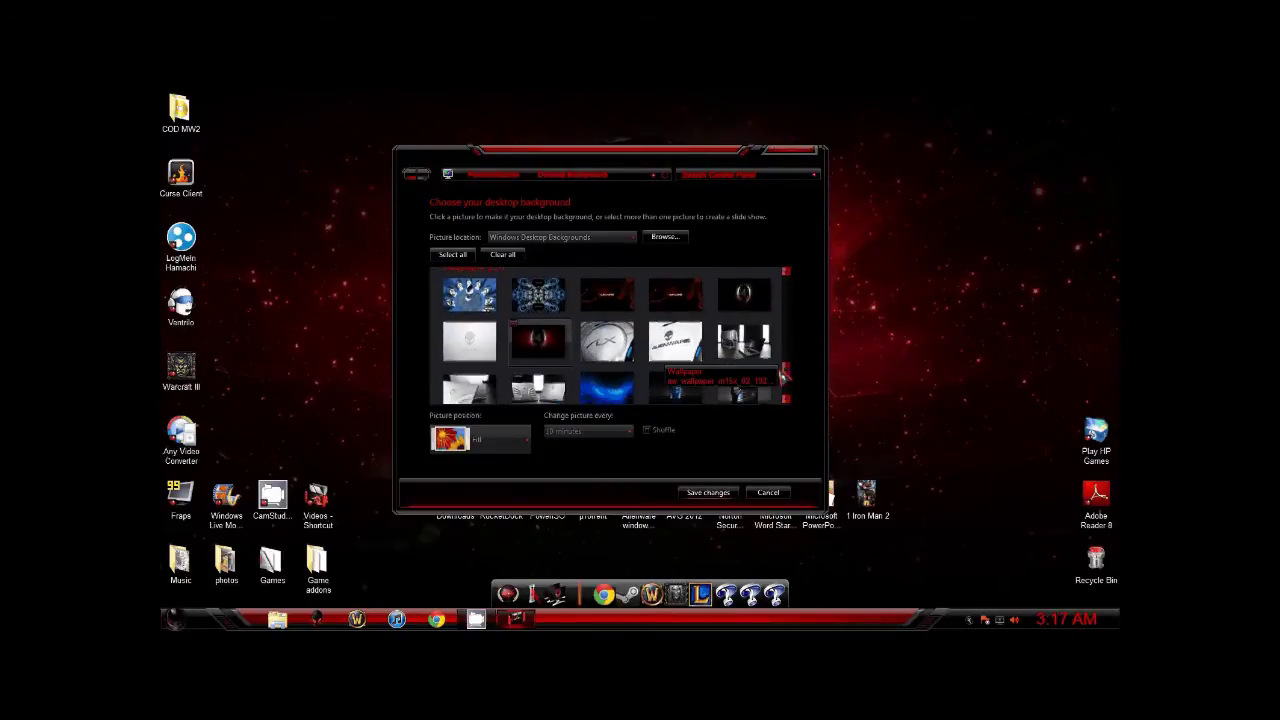
scroll(785, 370, down, 3)
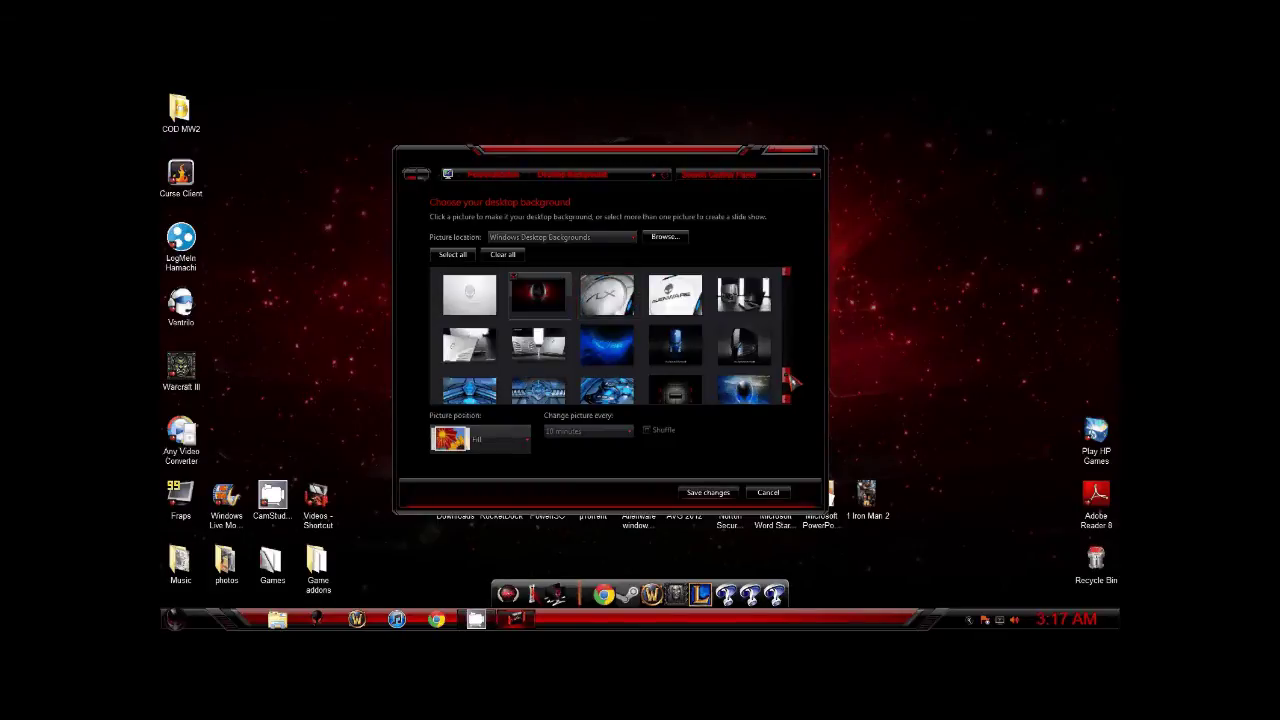
mouse_move(790, 379)
mouse_down()
mouse_move(791, 392)
mouse_move(791, 368)
mouse_up()
scroll(791, 366, down, 5)
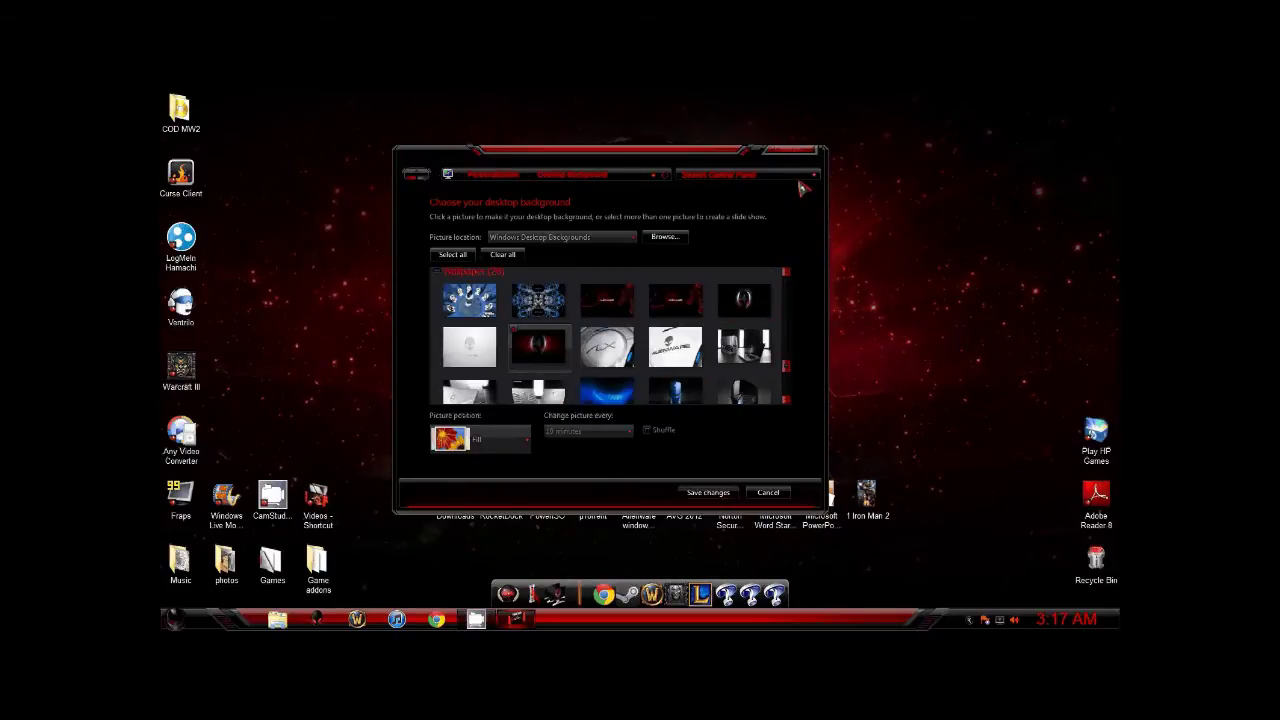
scroll(790, 382, down, 3)
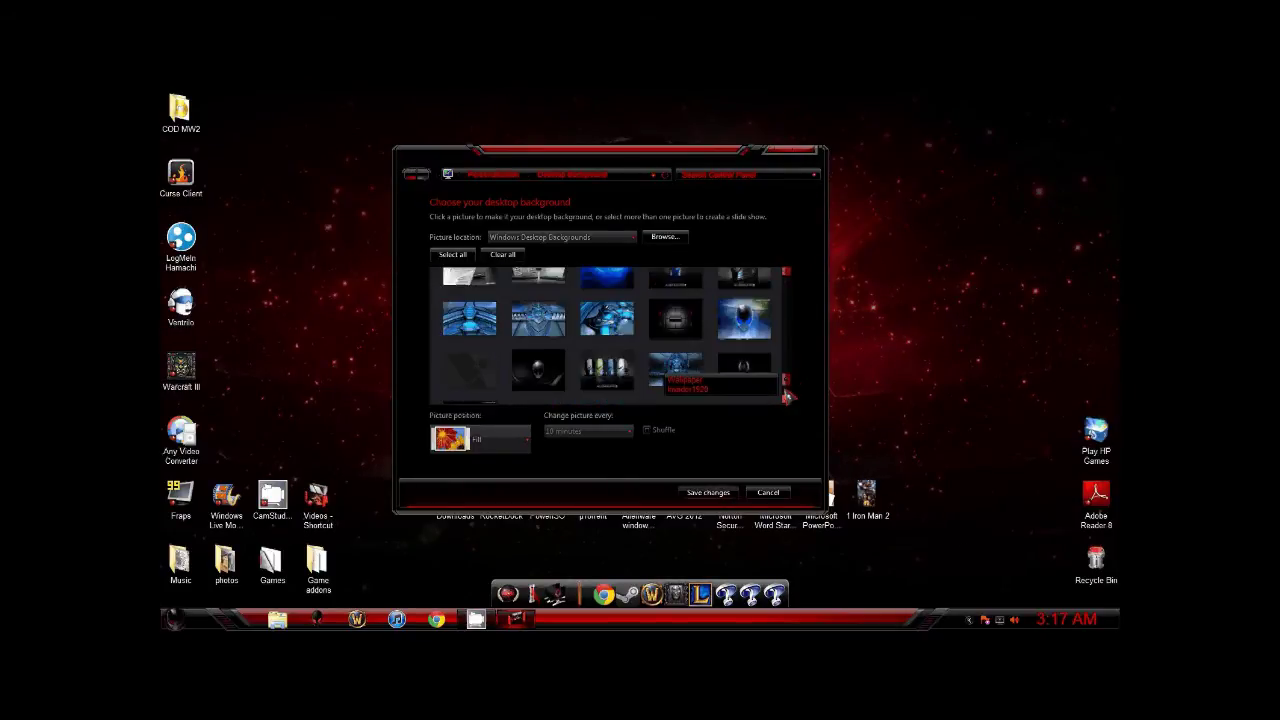
- Preview several Alienware wallpapers, settle on the dark red one, and close Personalization
click(480, 376)
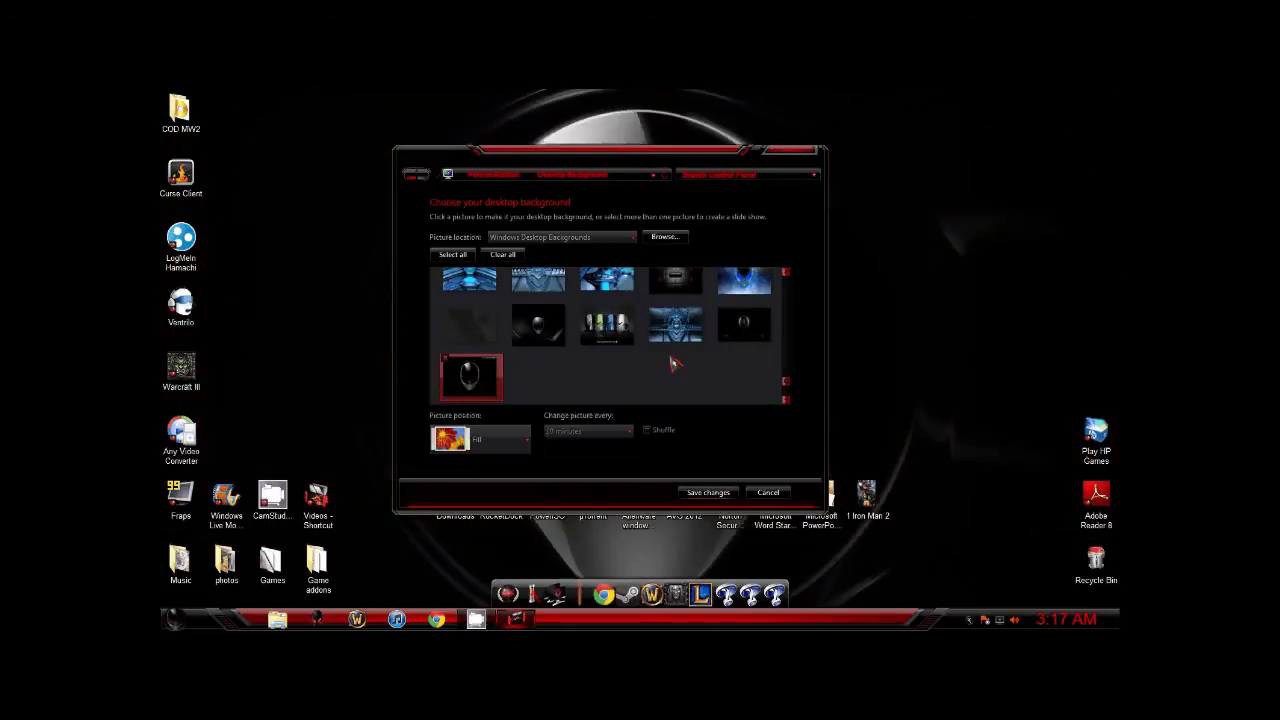
click(677, 325)
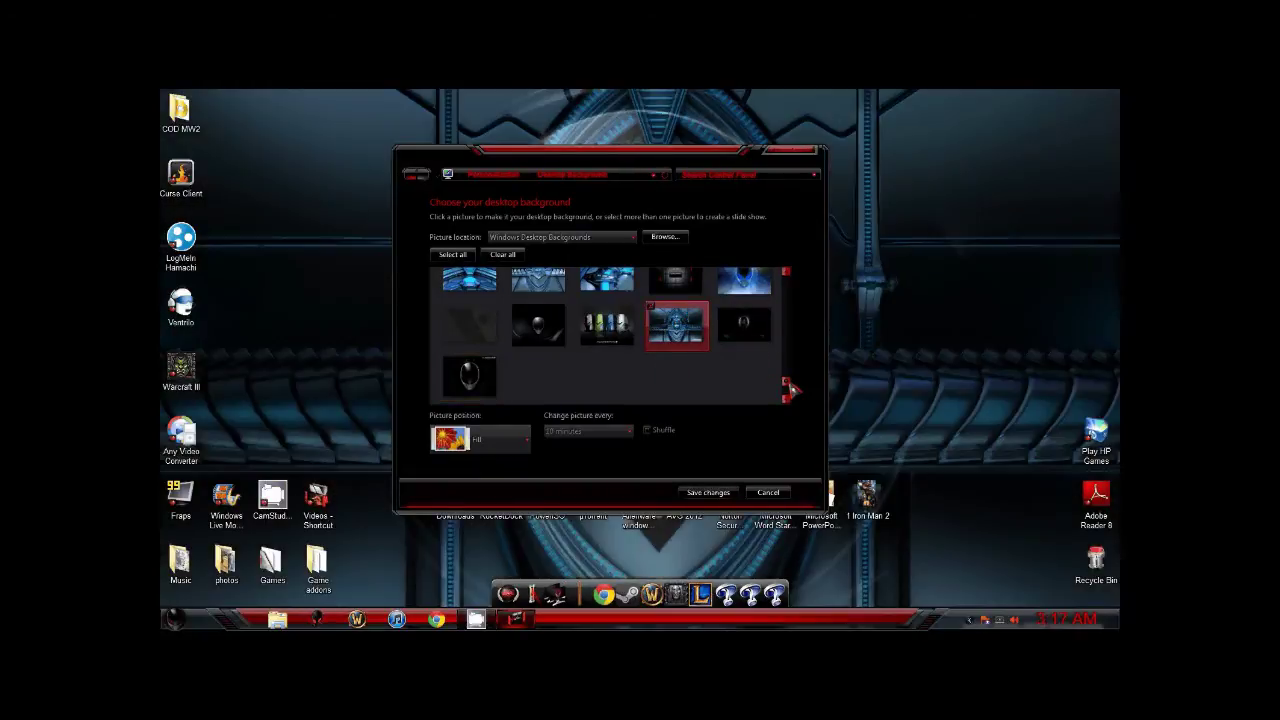
scroll(780, 375, up, 5)
click(565, 371)
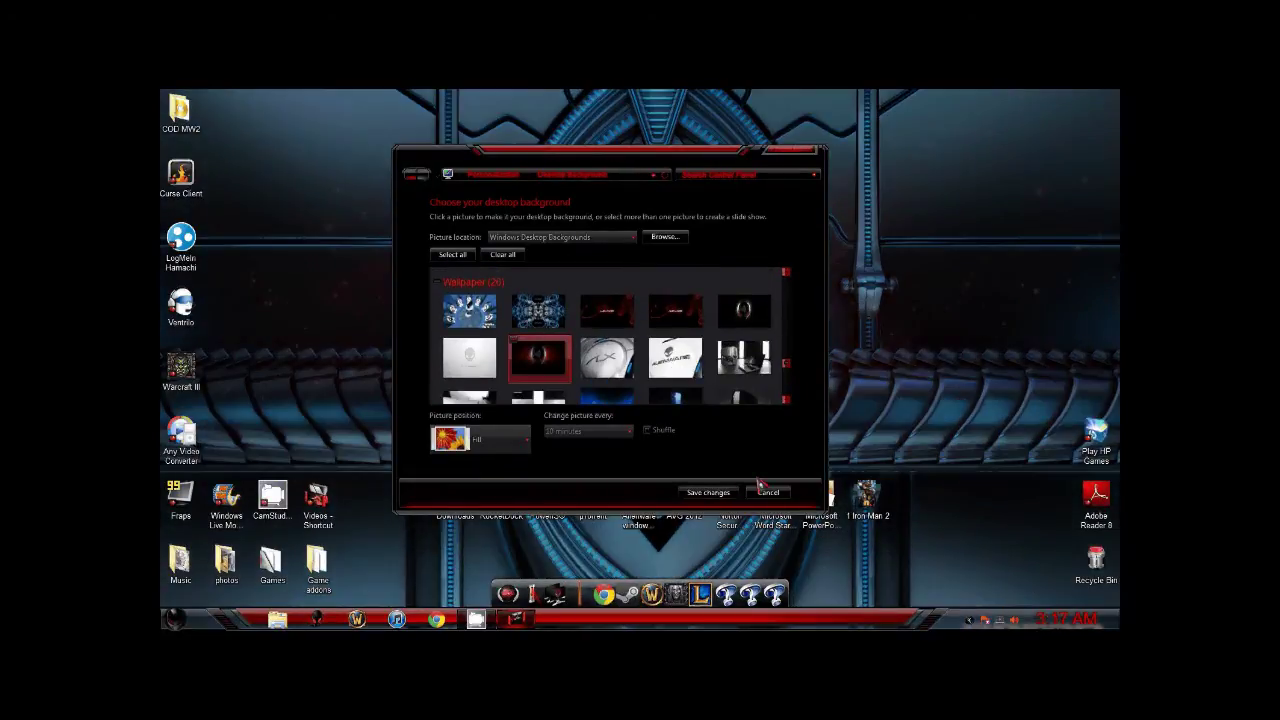
click(766, 490)
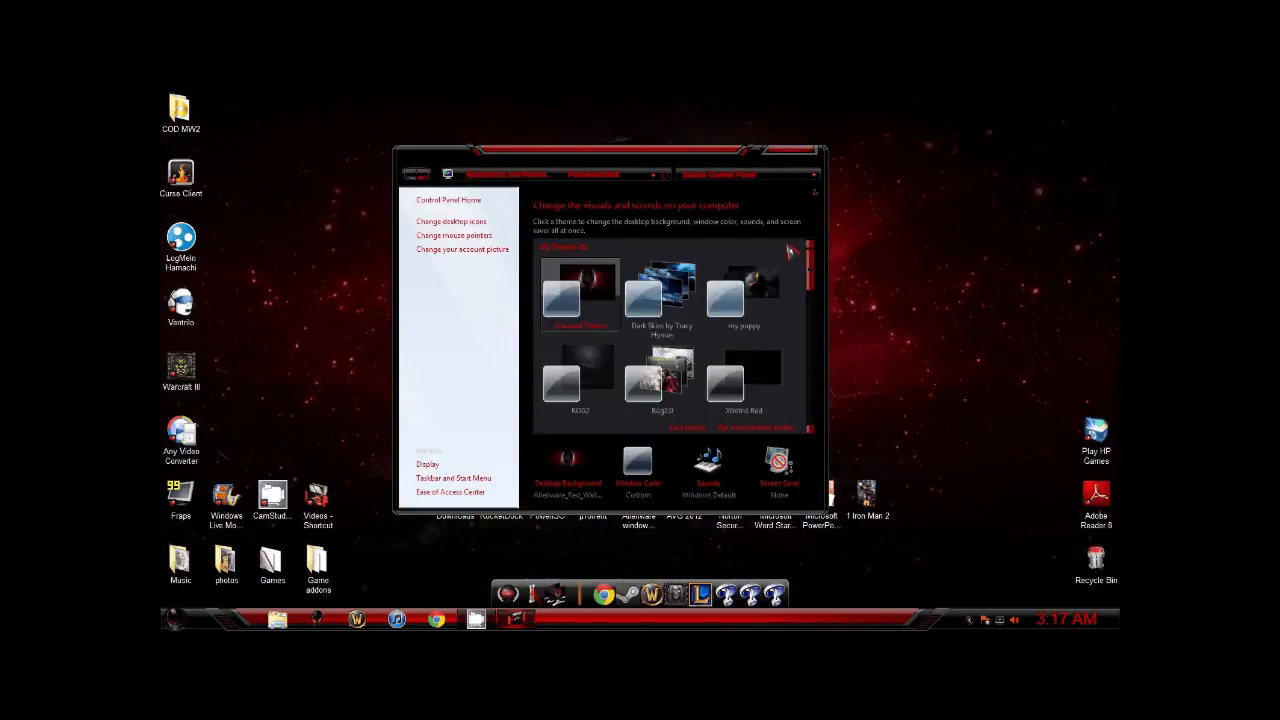
click(812, 151)
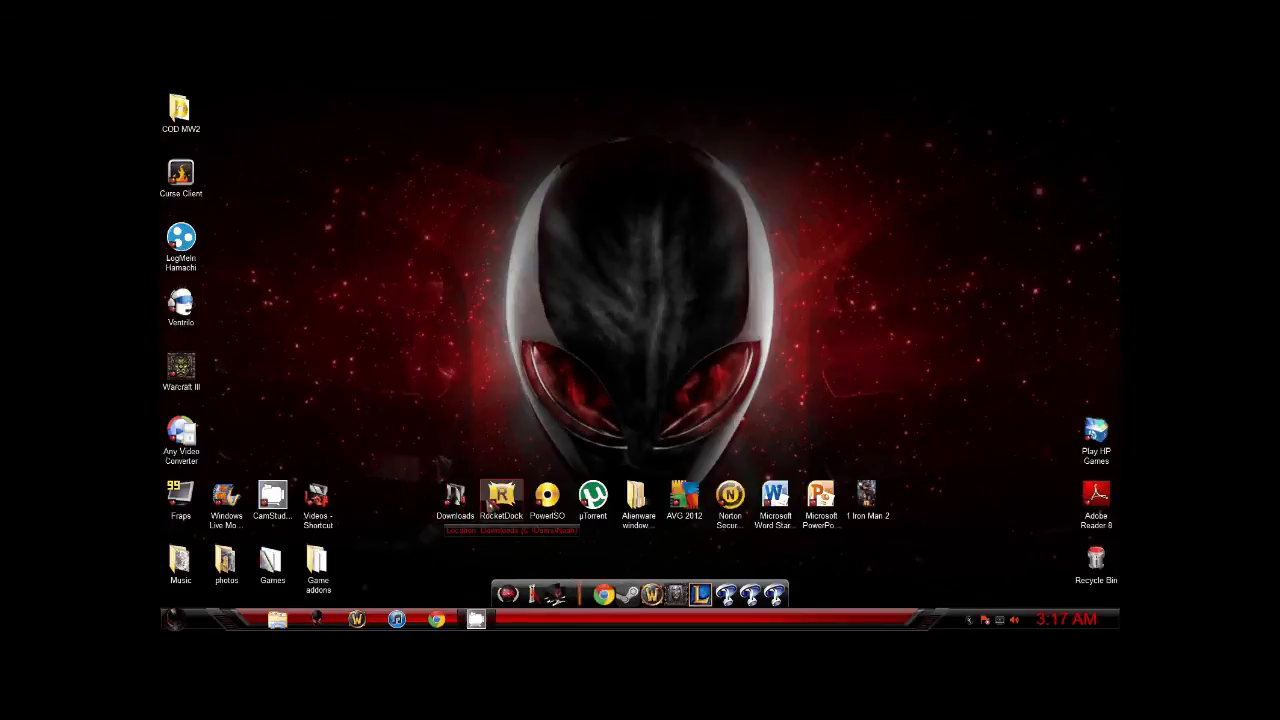
- Add the Downloads folder to ObjectDock, then remove that Downloads entry again with Remove Entry
drag(455, 497, 596, 597)
right_click(604, 582)
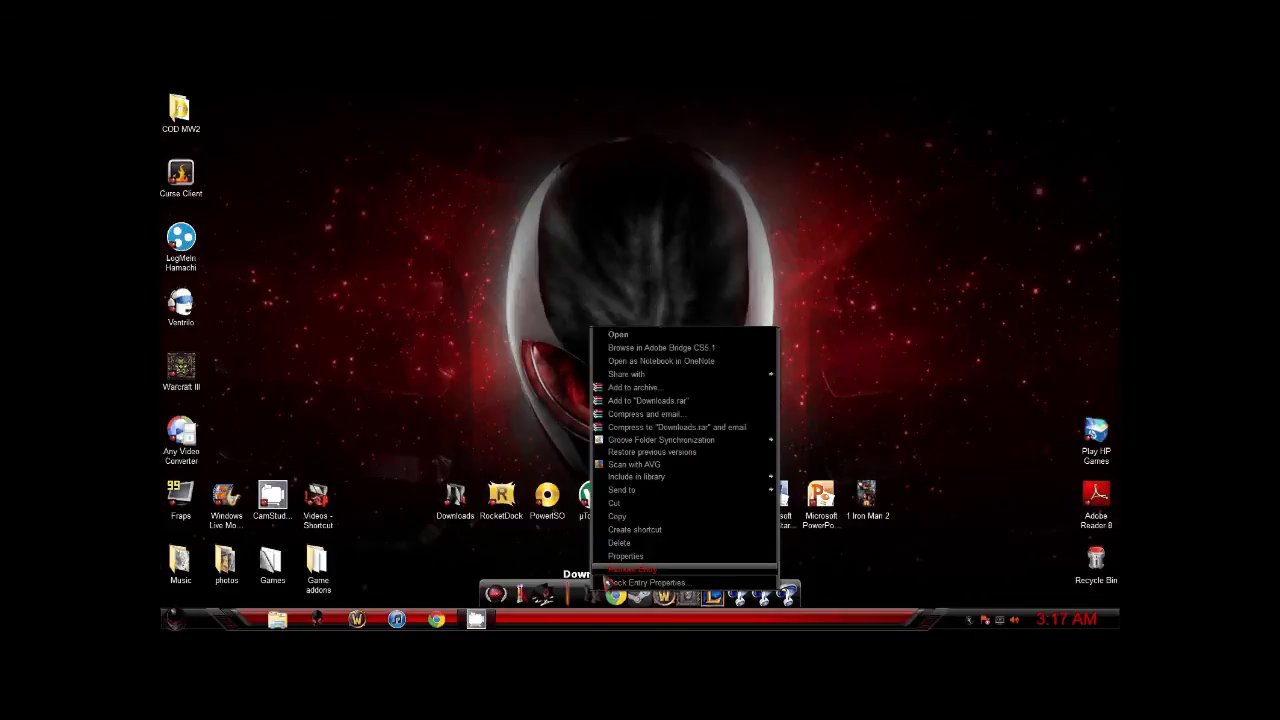
click(622, 569)
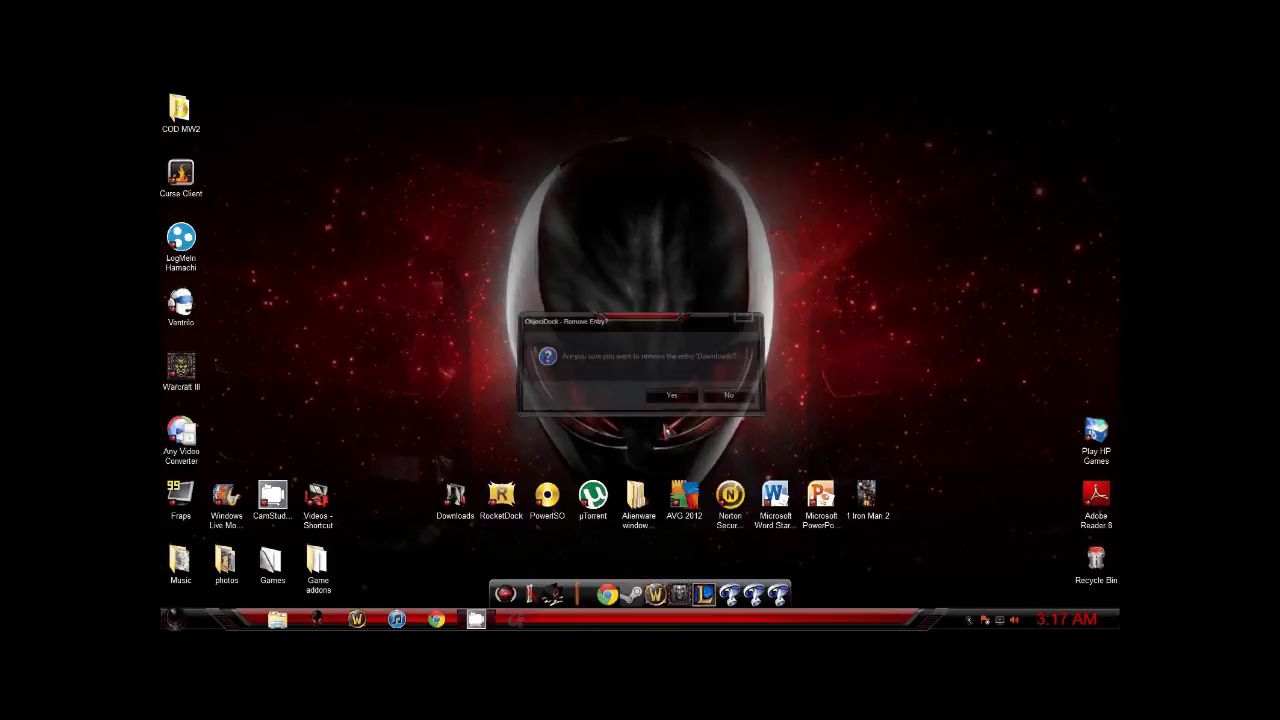
click(671, 395)
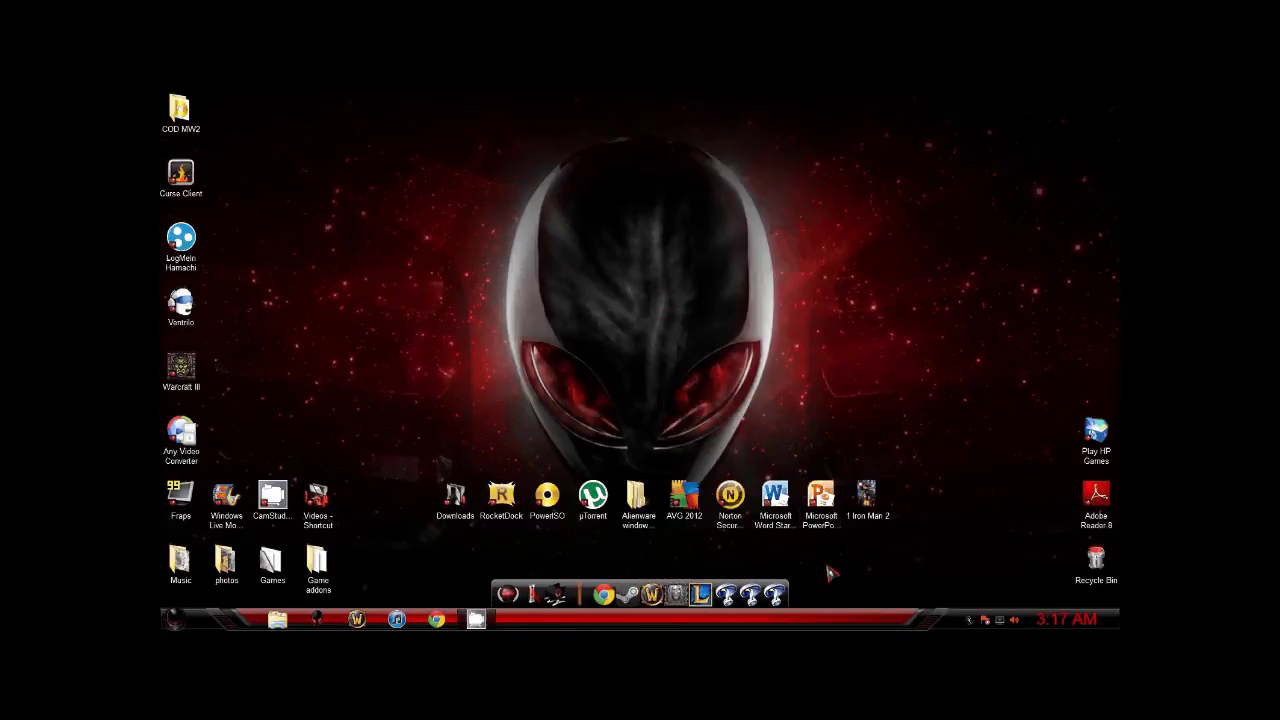
right_click(589, 590)
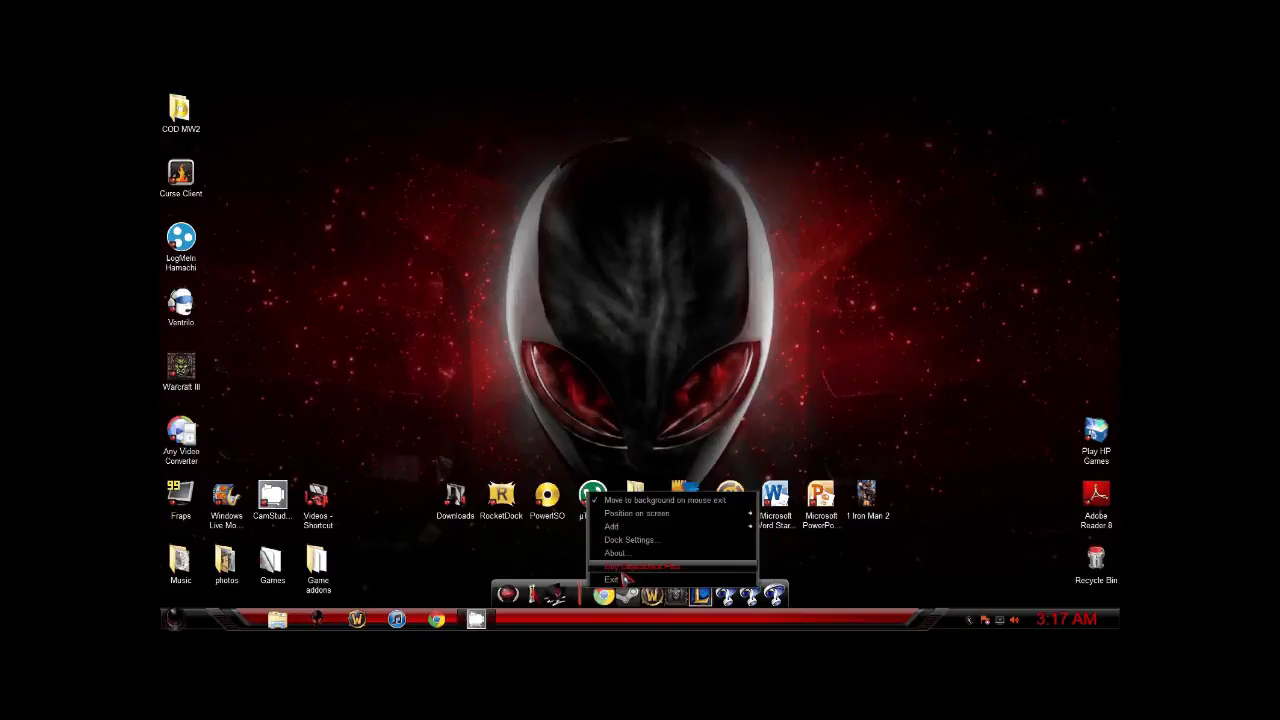
click(628, 539)
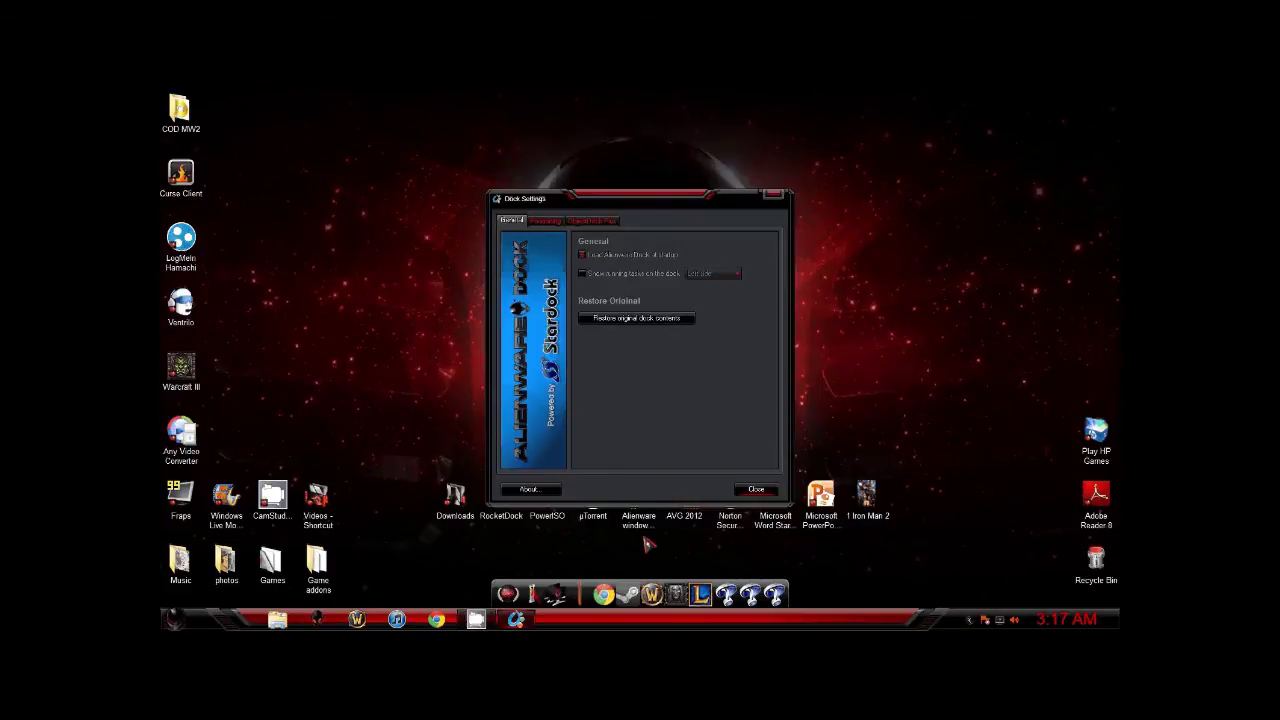
click(757, 489)
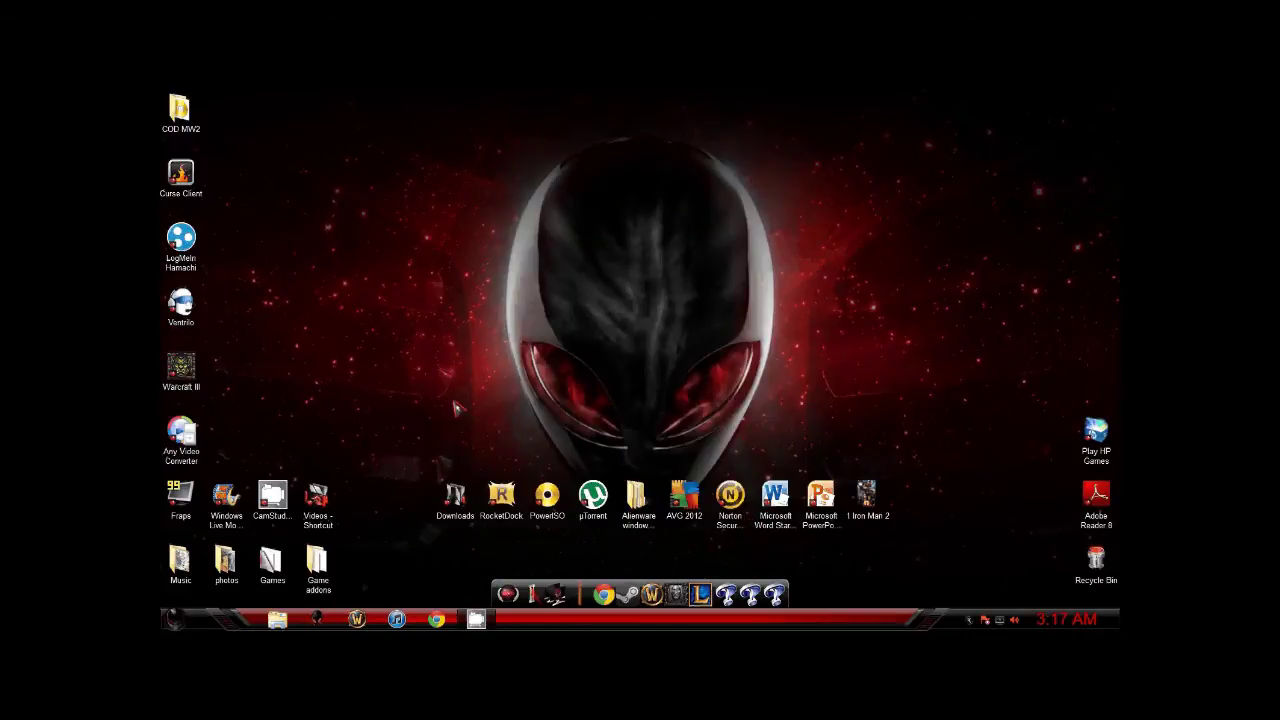
click(278, 620)
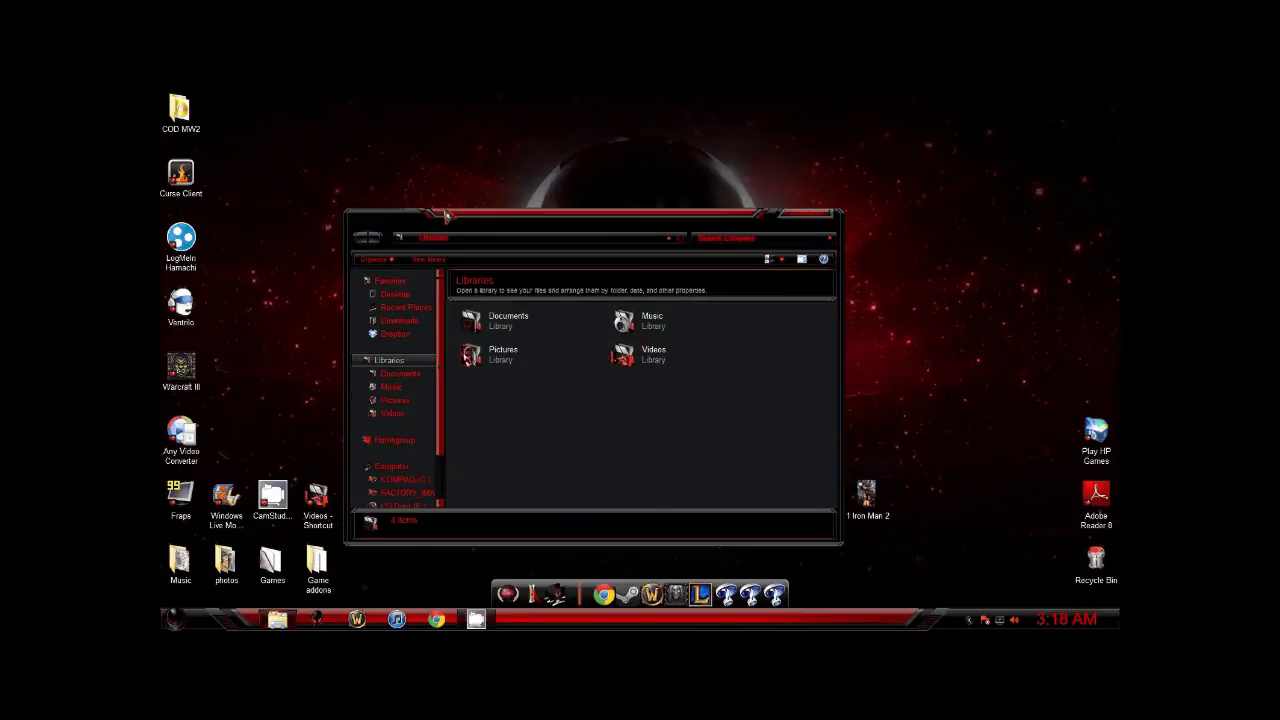
drag(447, 215, 452, 172)
click(432, 247)
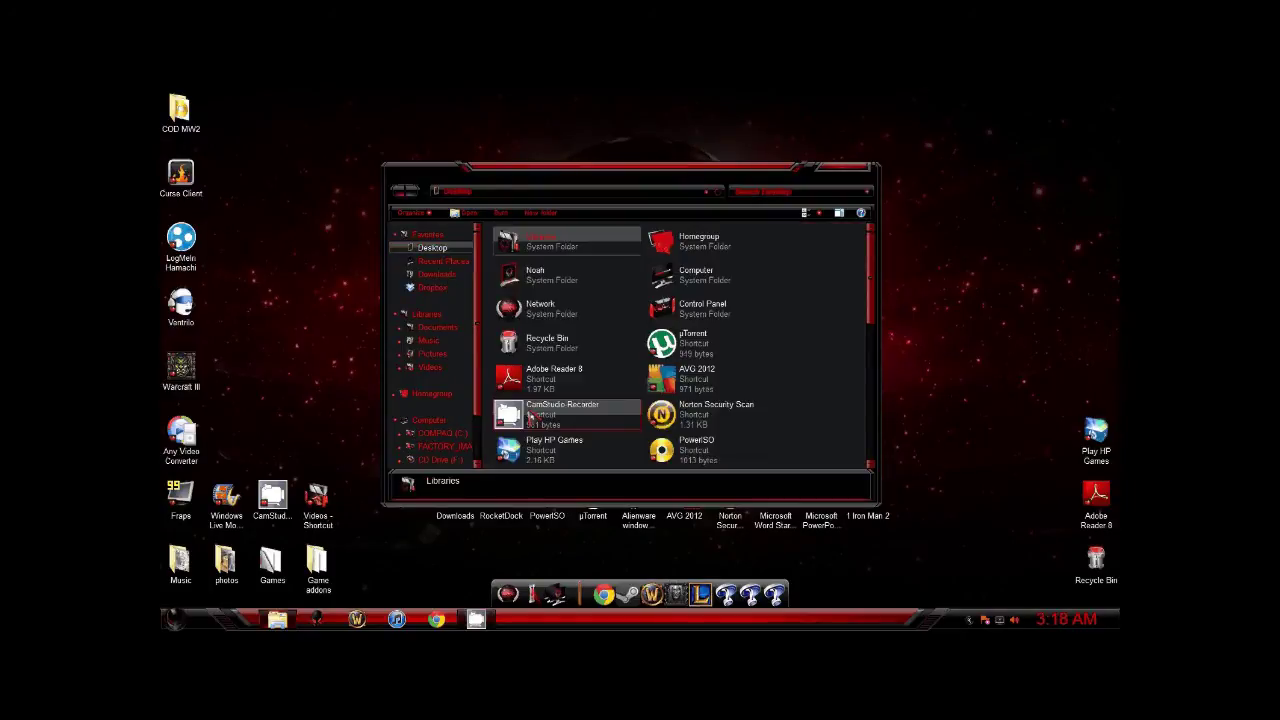
click(540, 275)
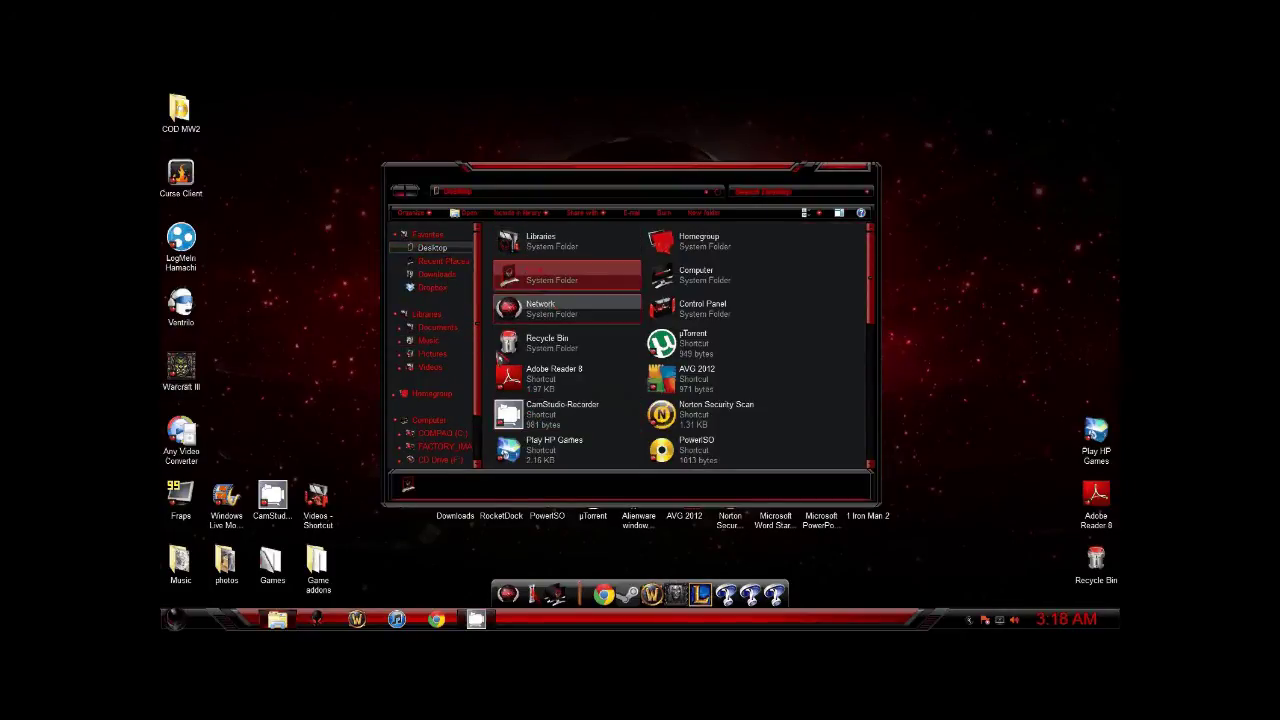
click(428, 420)
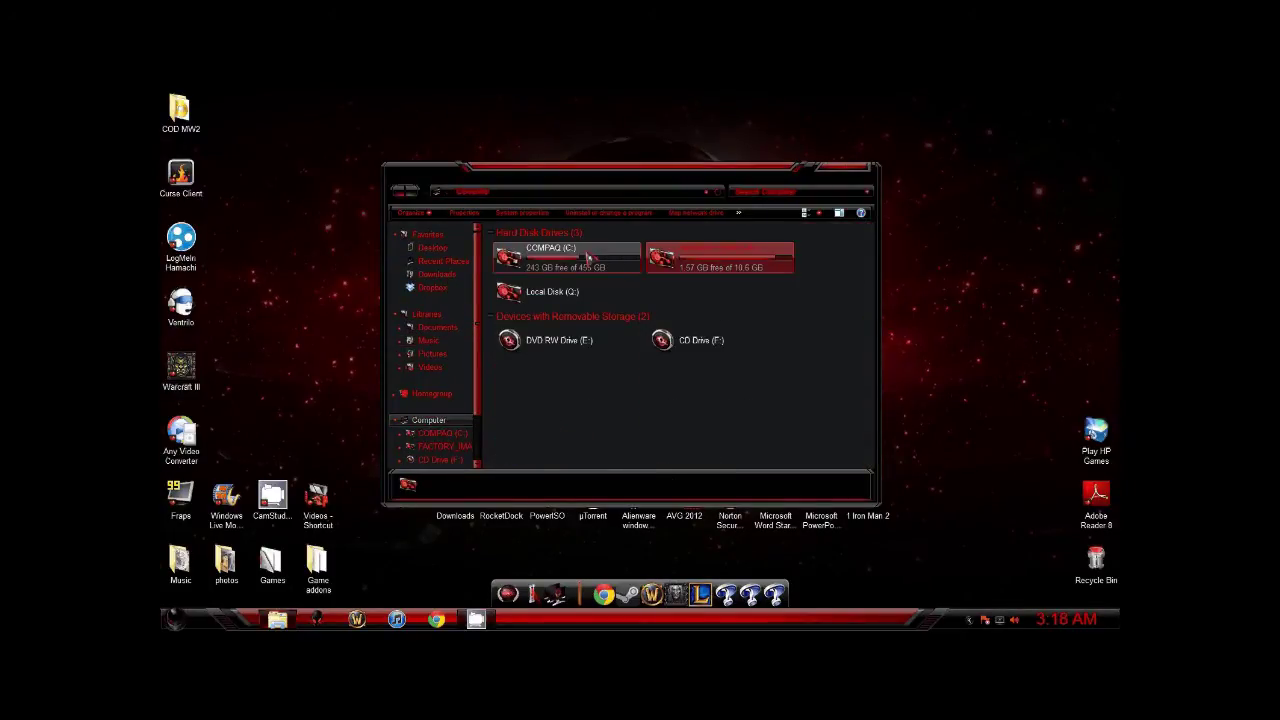
click(578, 262)
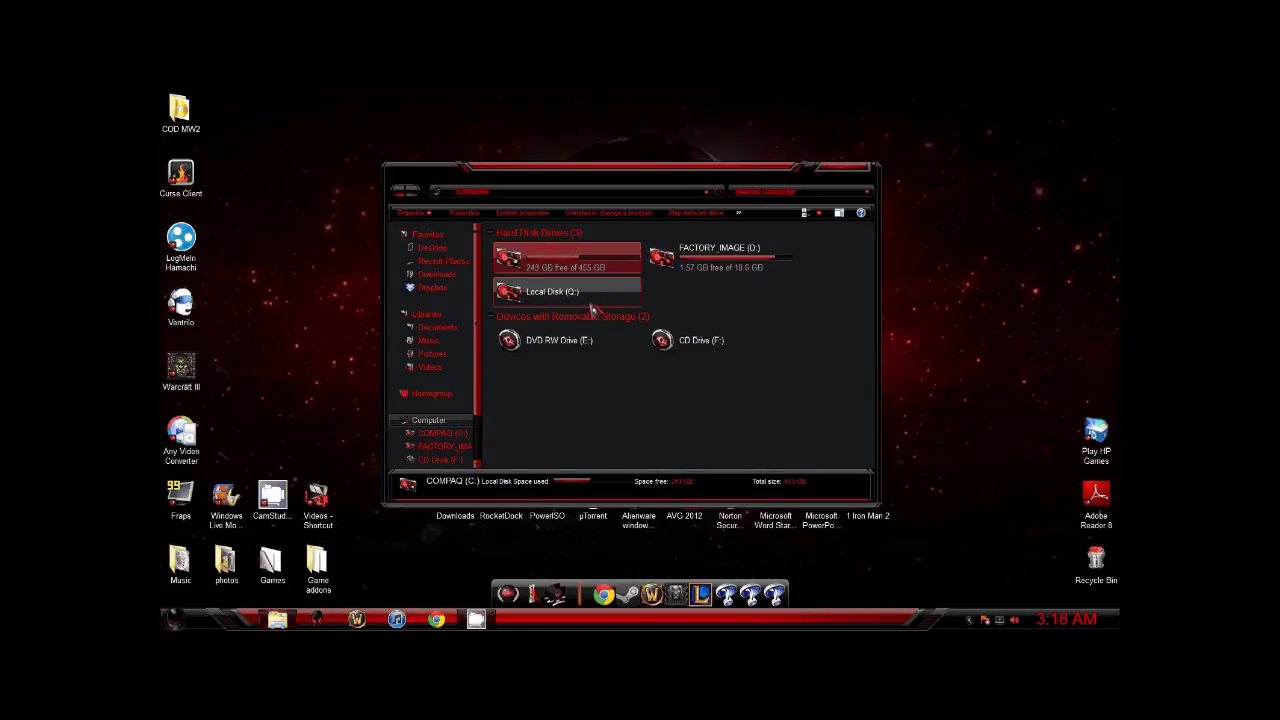
click(536, 352)
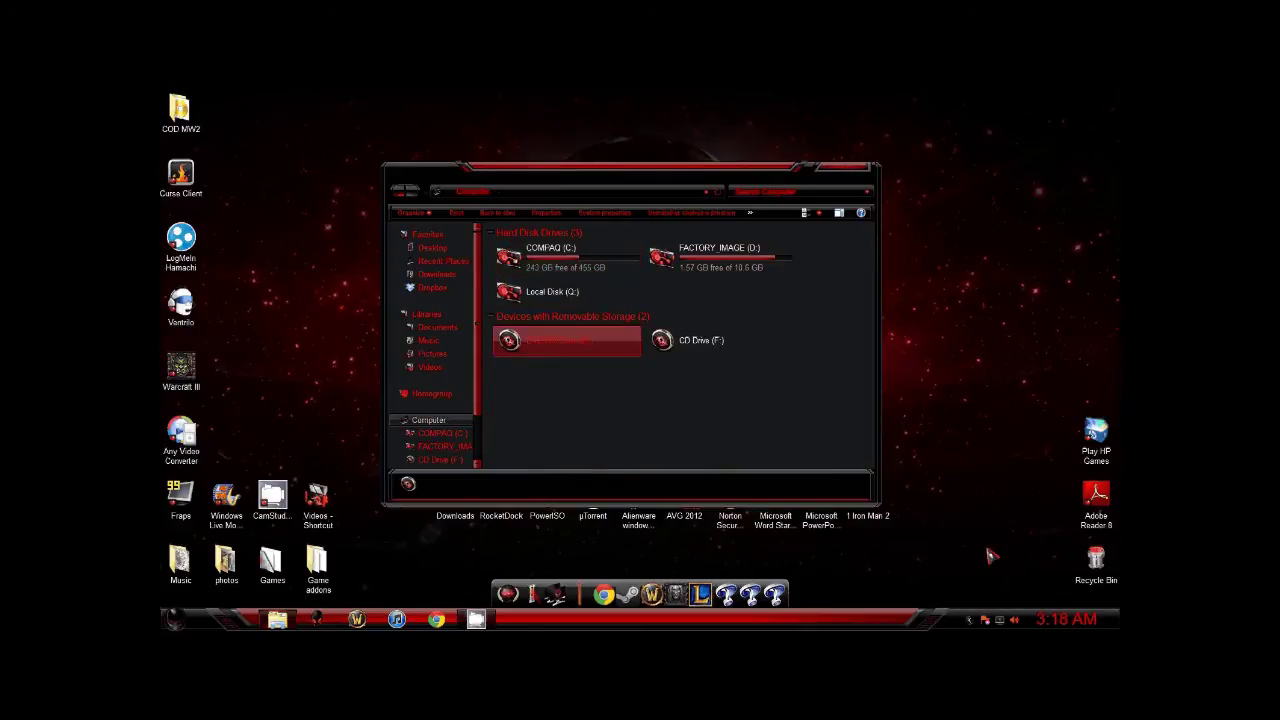
click(1096, 562)
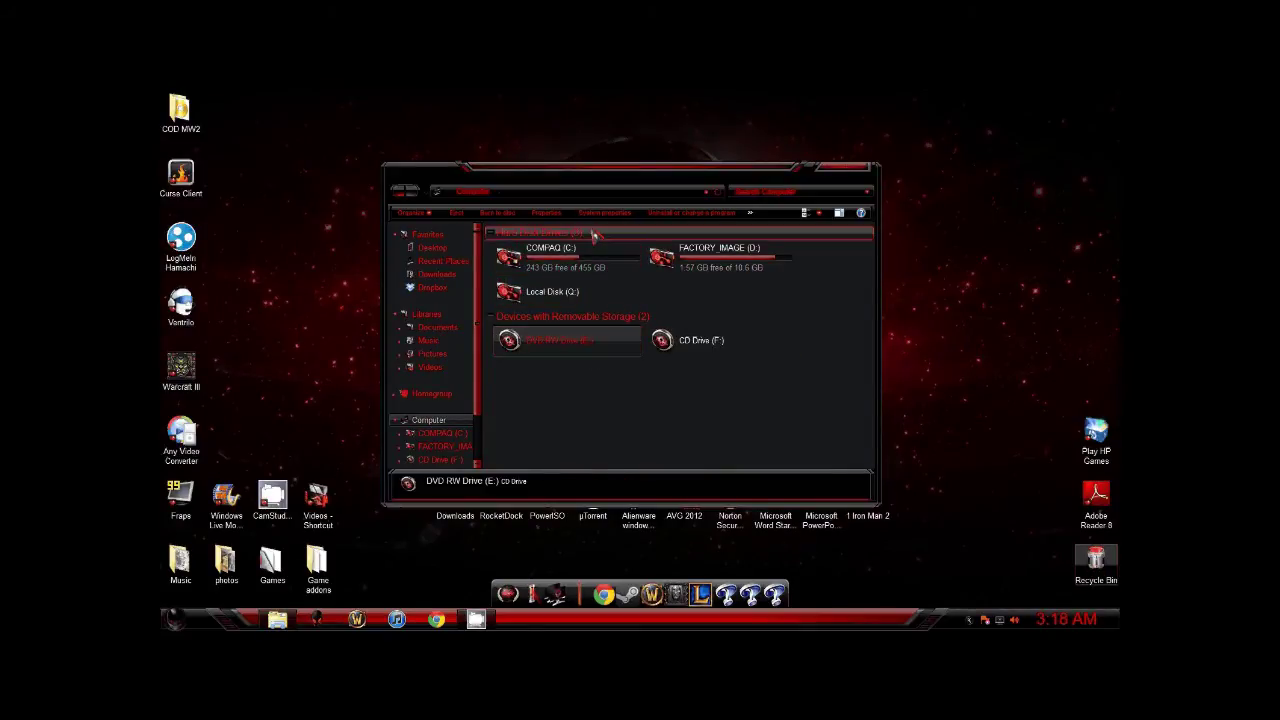
click(858, 167)
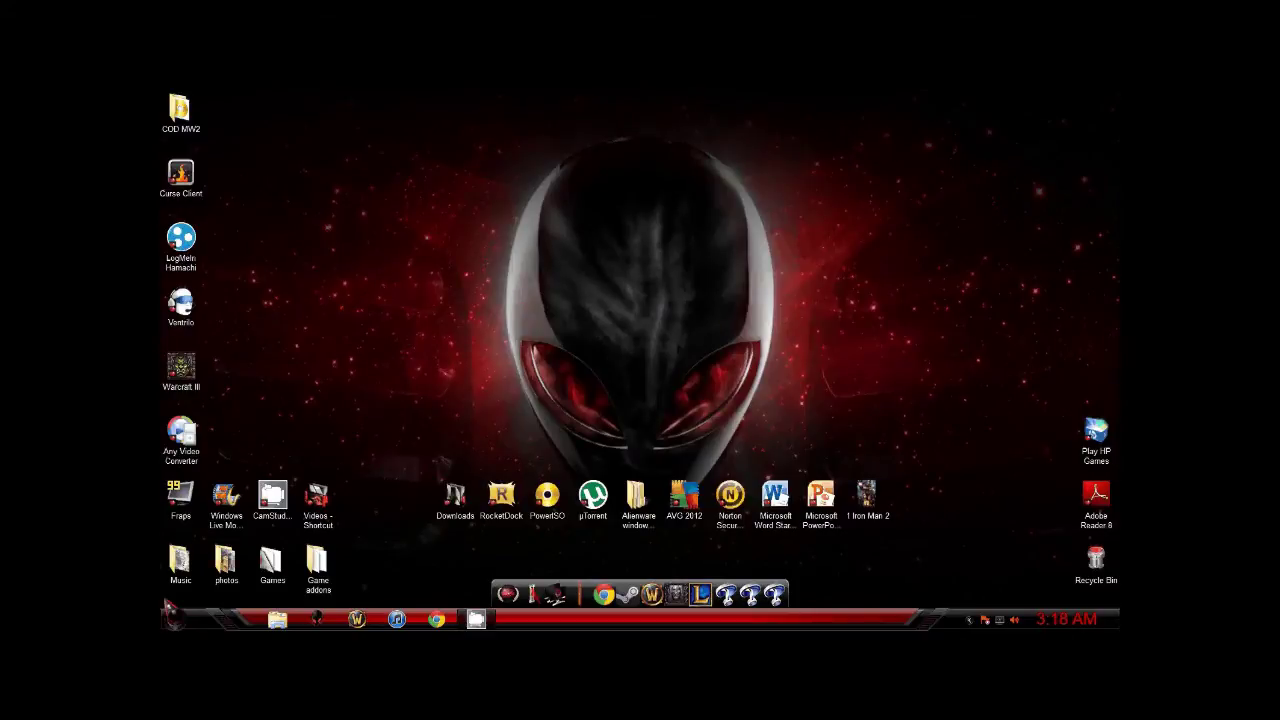
click(172, 612)
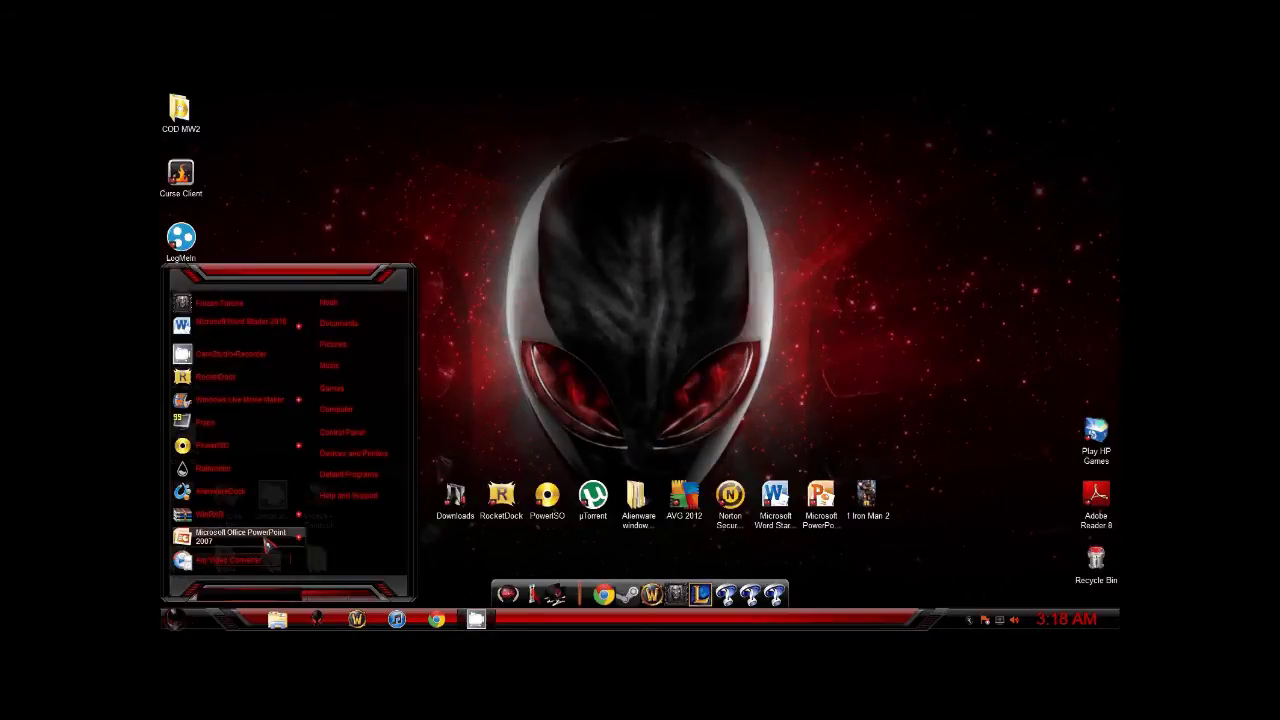
mouse_move(280, 535)
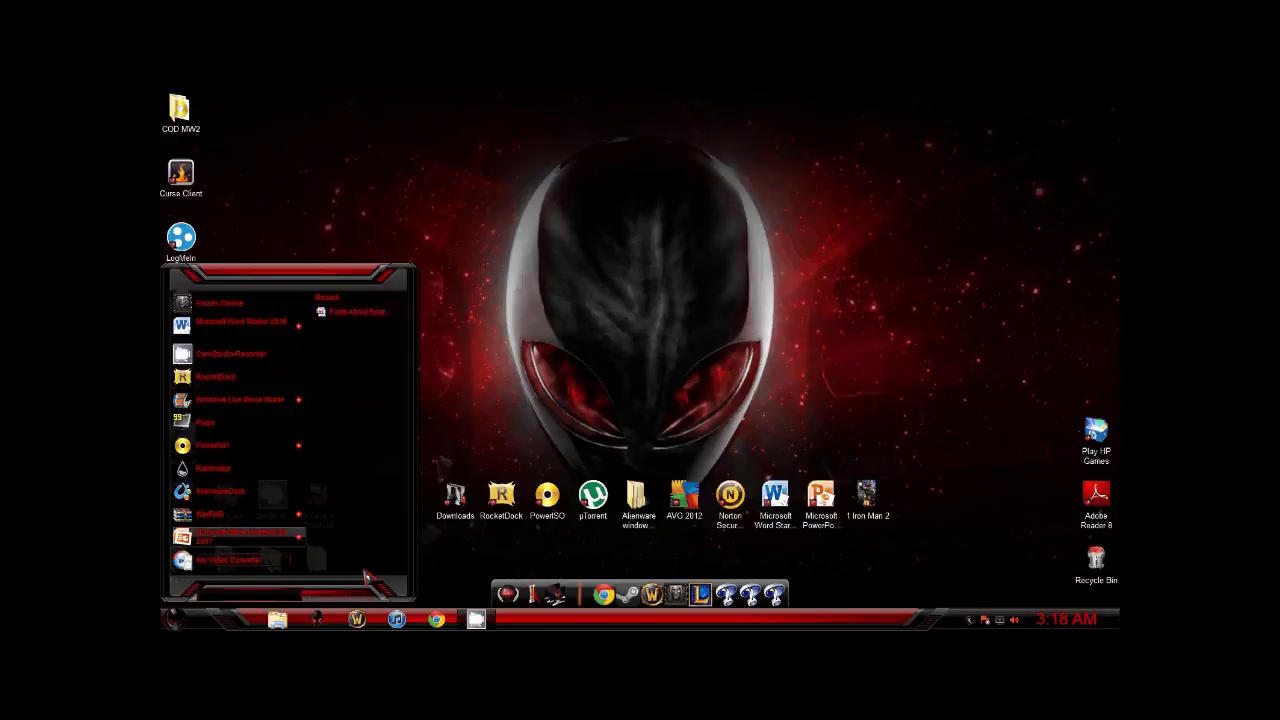
text(w)
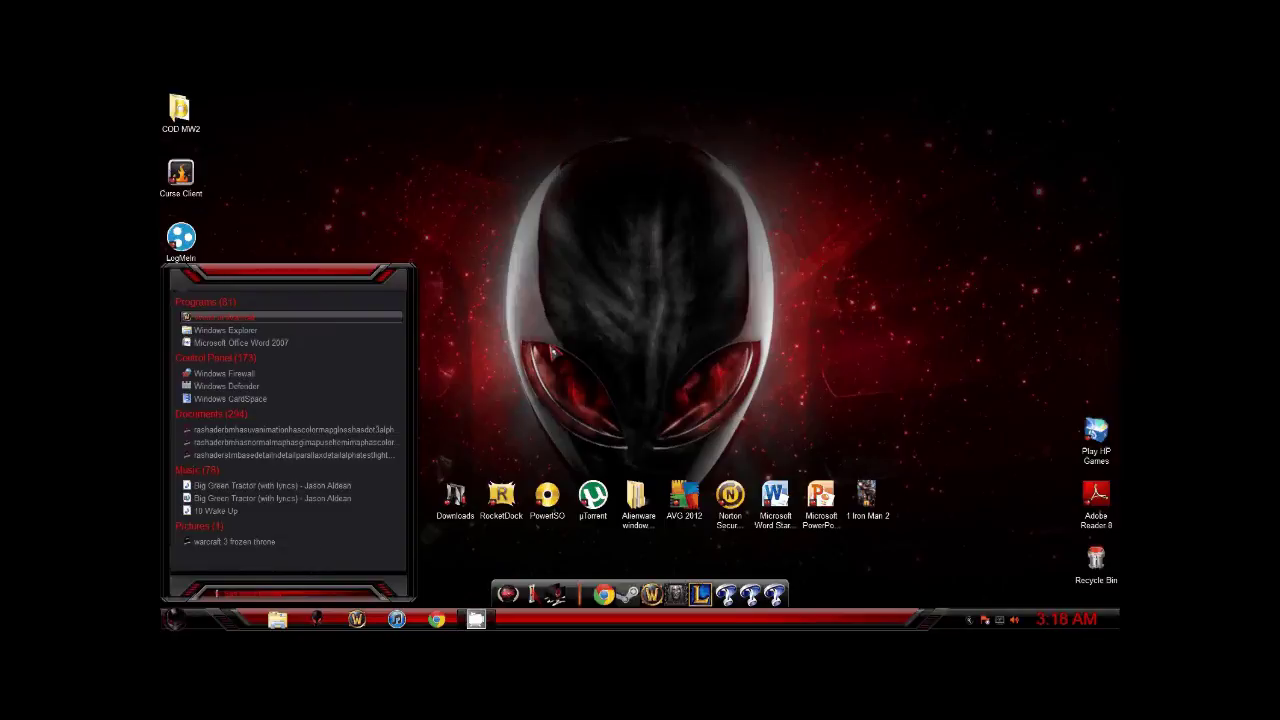
click(556, 352)
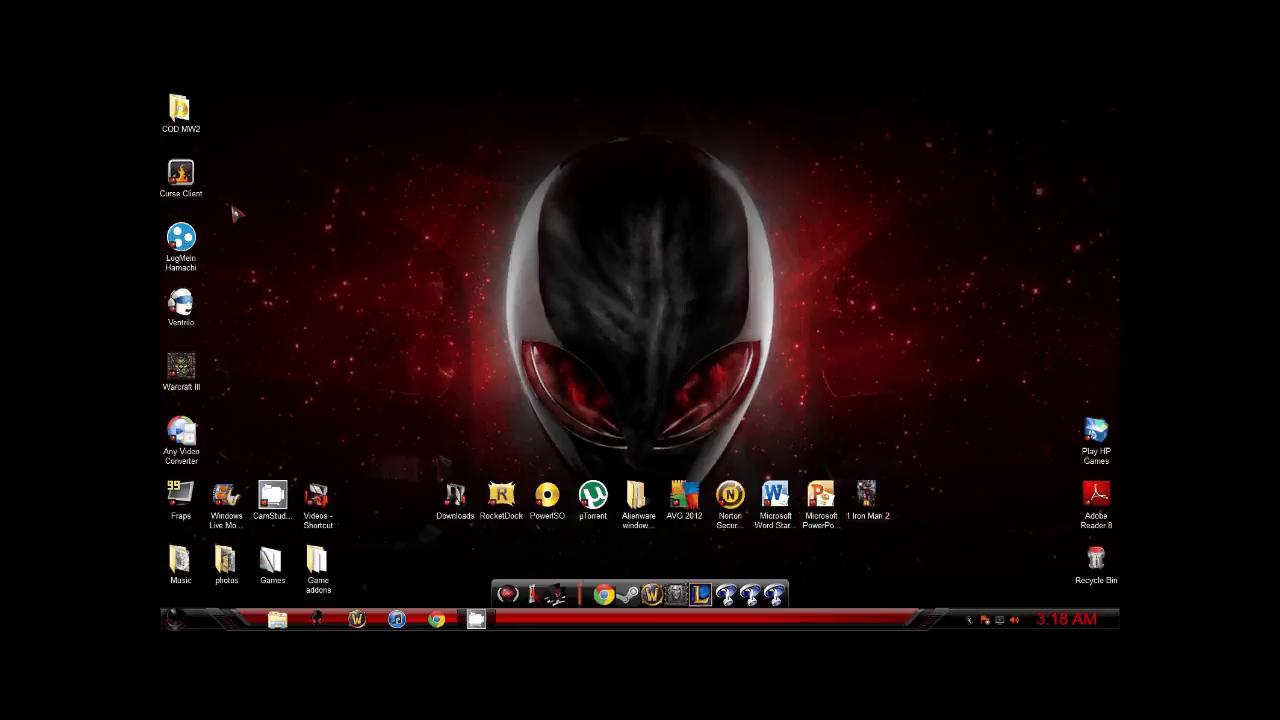
- Drag a selection box on the desktop and toggle the taskbar's calendar and clock flyout
drag(472, 216, 600, 320)
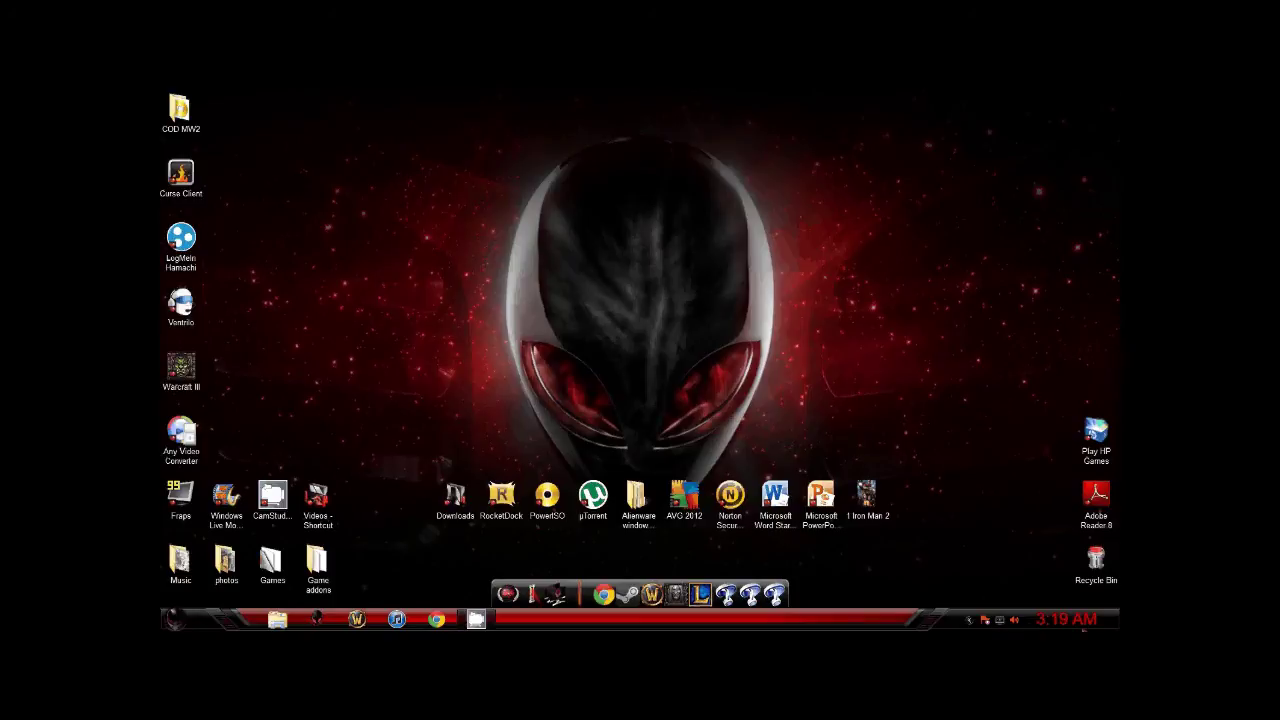
click(1033, 625)
click(1033, 625)
- Find Red Alienware Skin Pack 2.0-X64 by filtering Programs and Features for 'alien', then close it
click(176, 618)
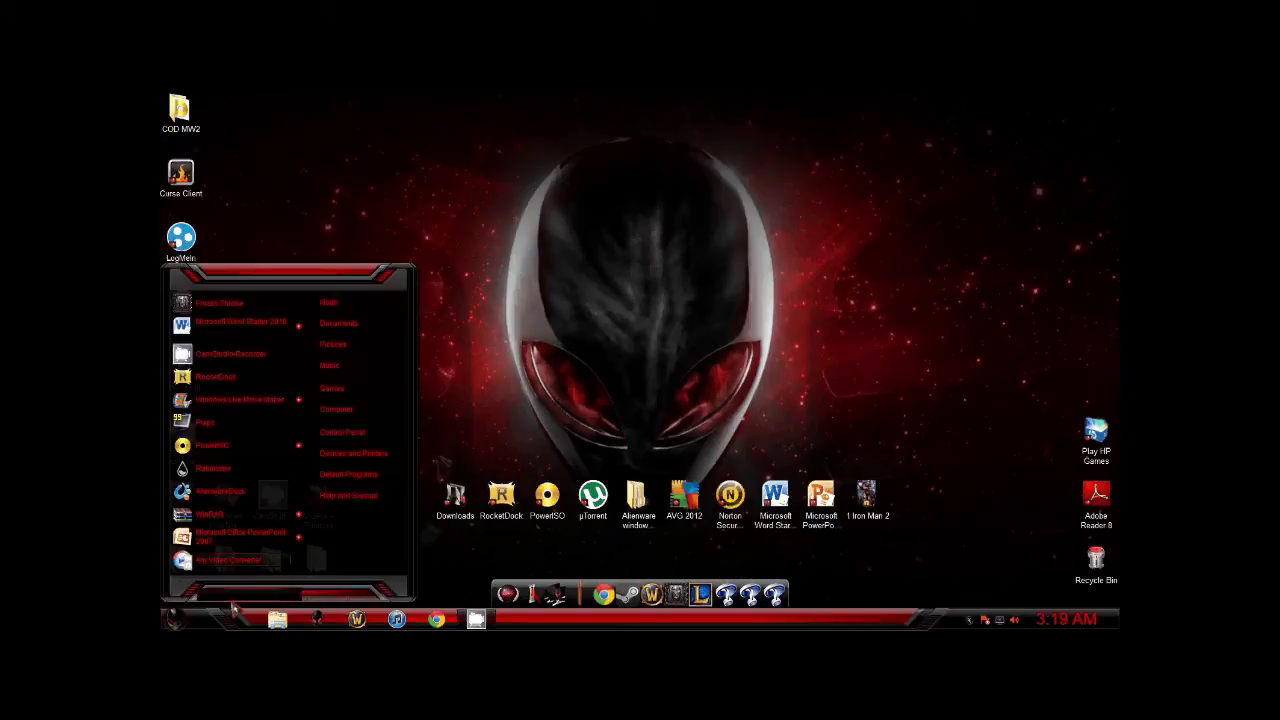
text(un)
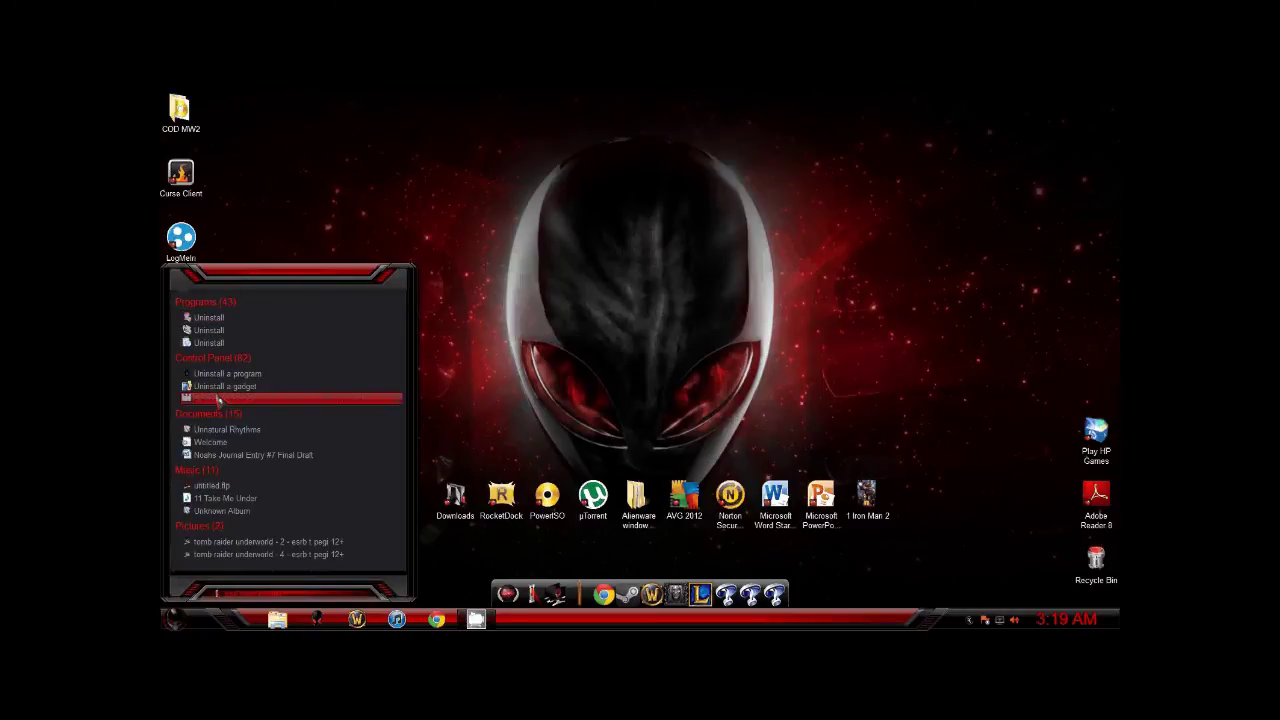
click(240, 375)
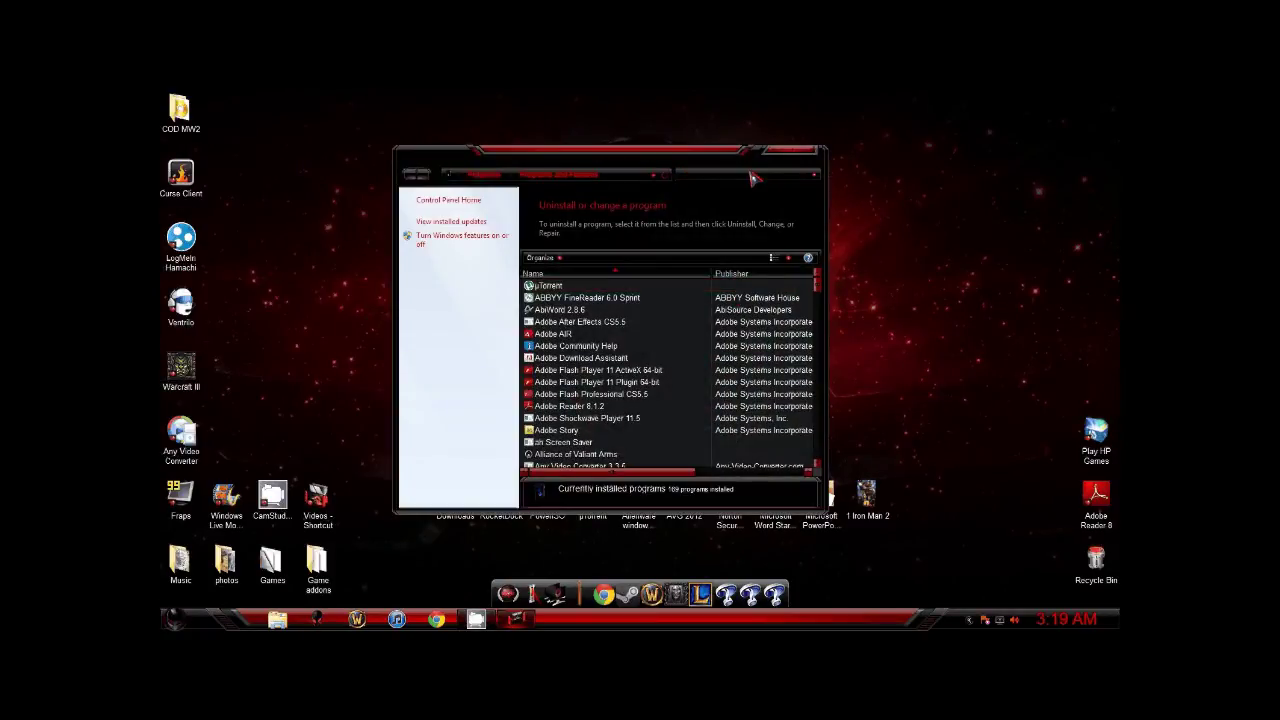
text(alien)
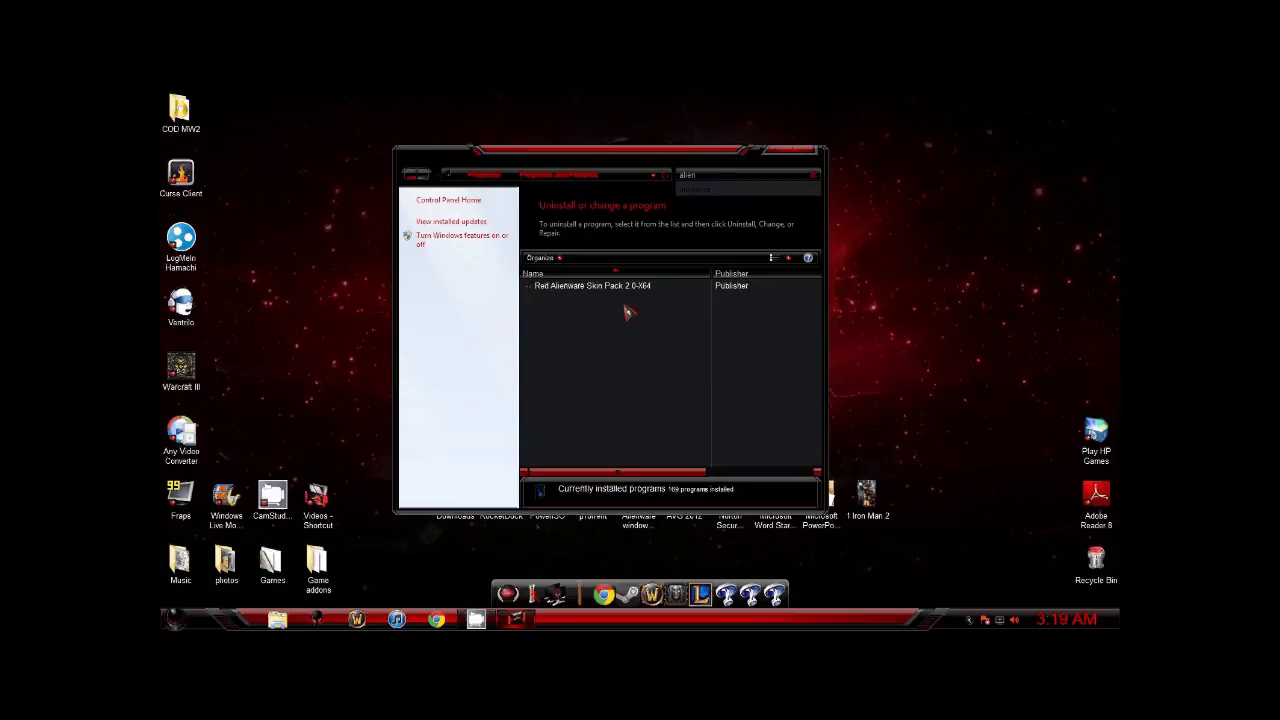
click(808, 156)
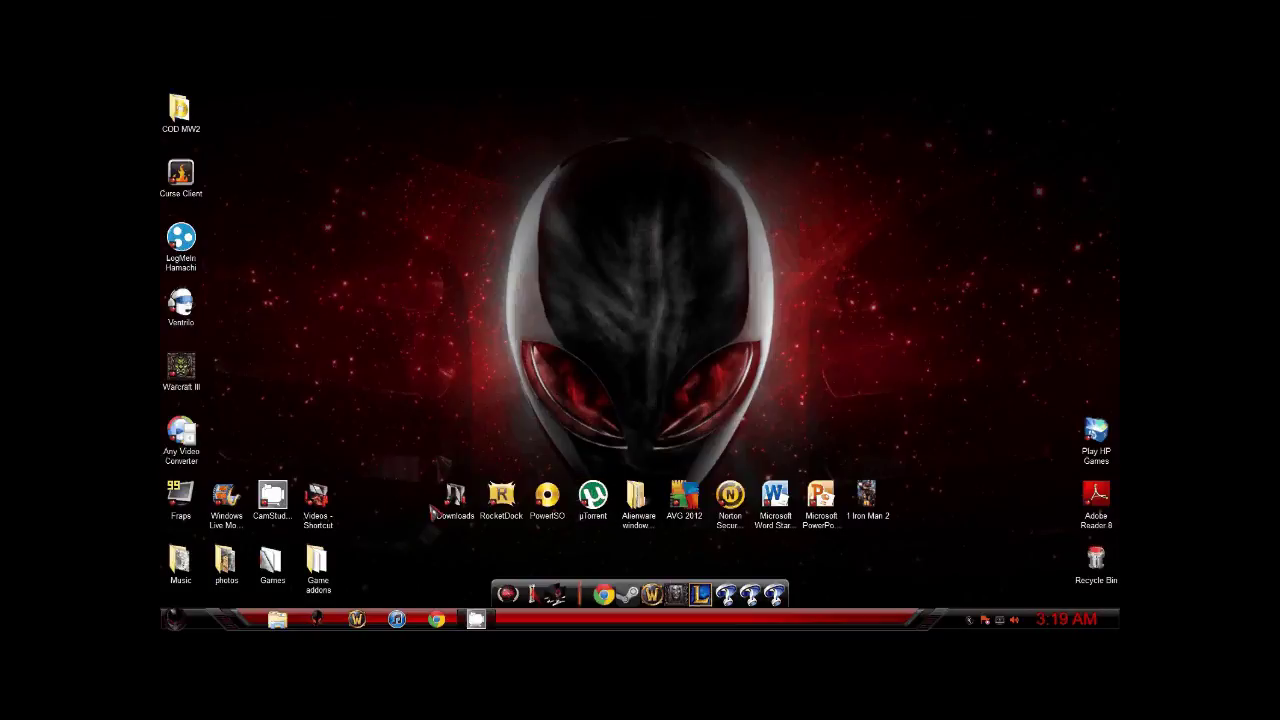
mouse_move(501, 495)
mouse_down()
mouse_move(502, 555)
mouse_move(520, 500)
mouse_up()
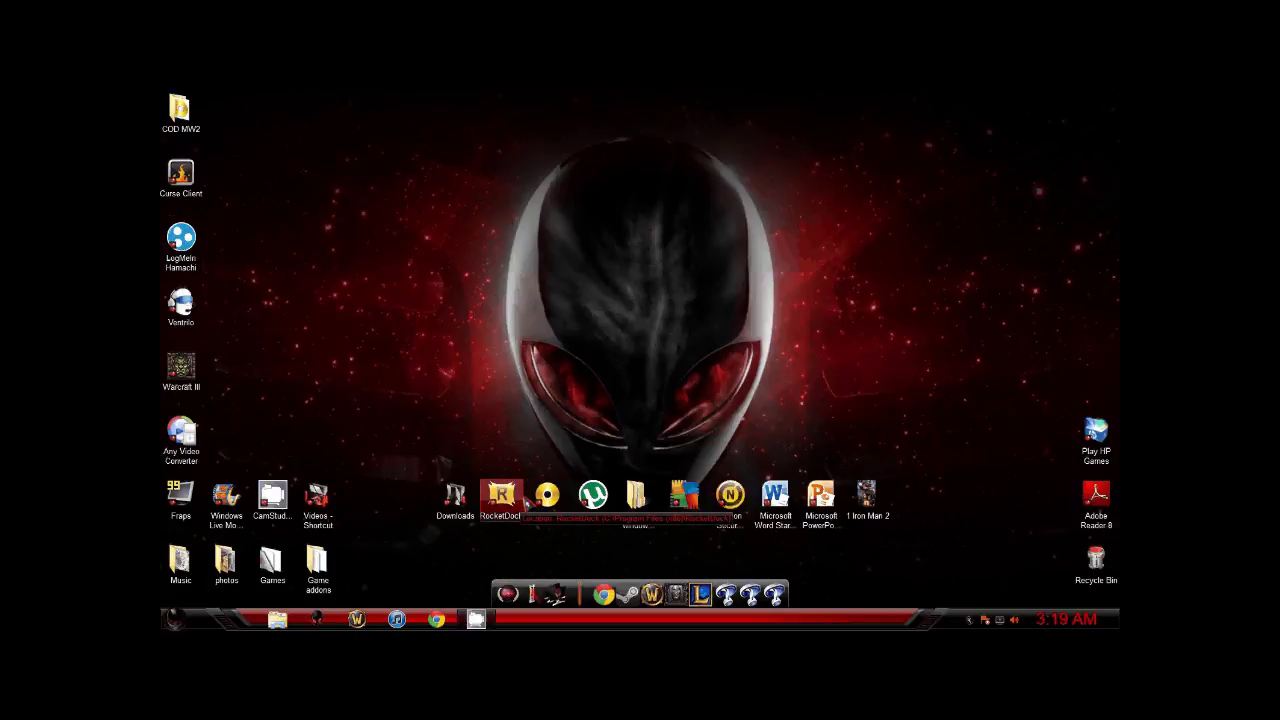